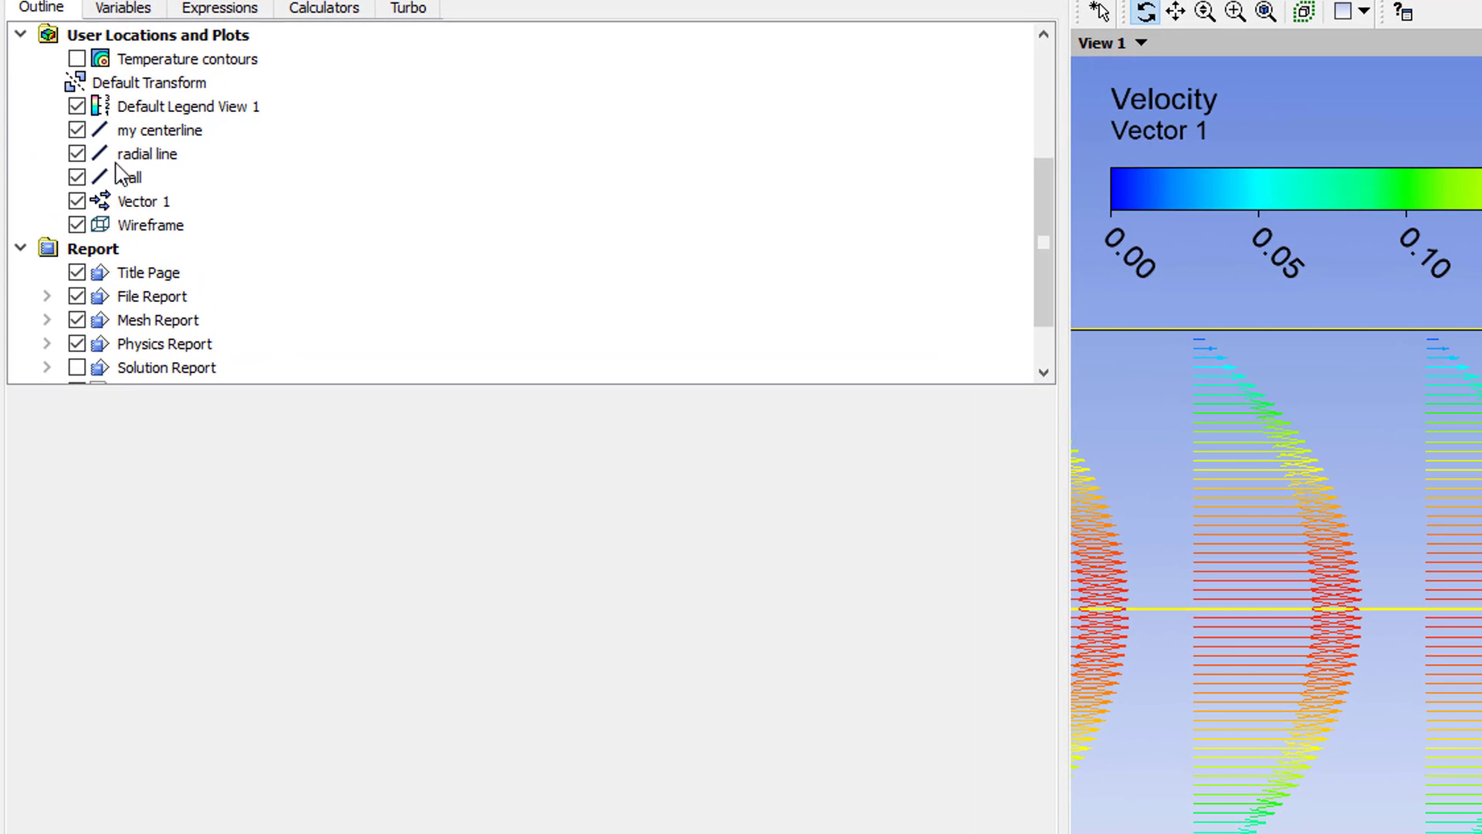
Show the Details of the Vector 1 velocity plot on periodic 1.
{"action": "left_click", "coordinate": [137, 205]}
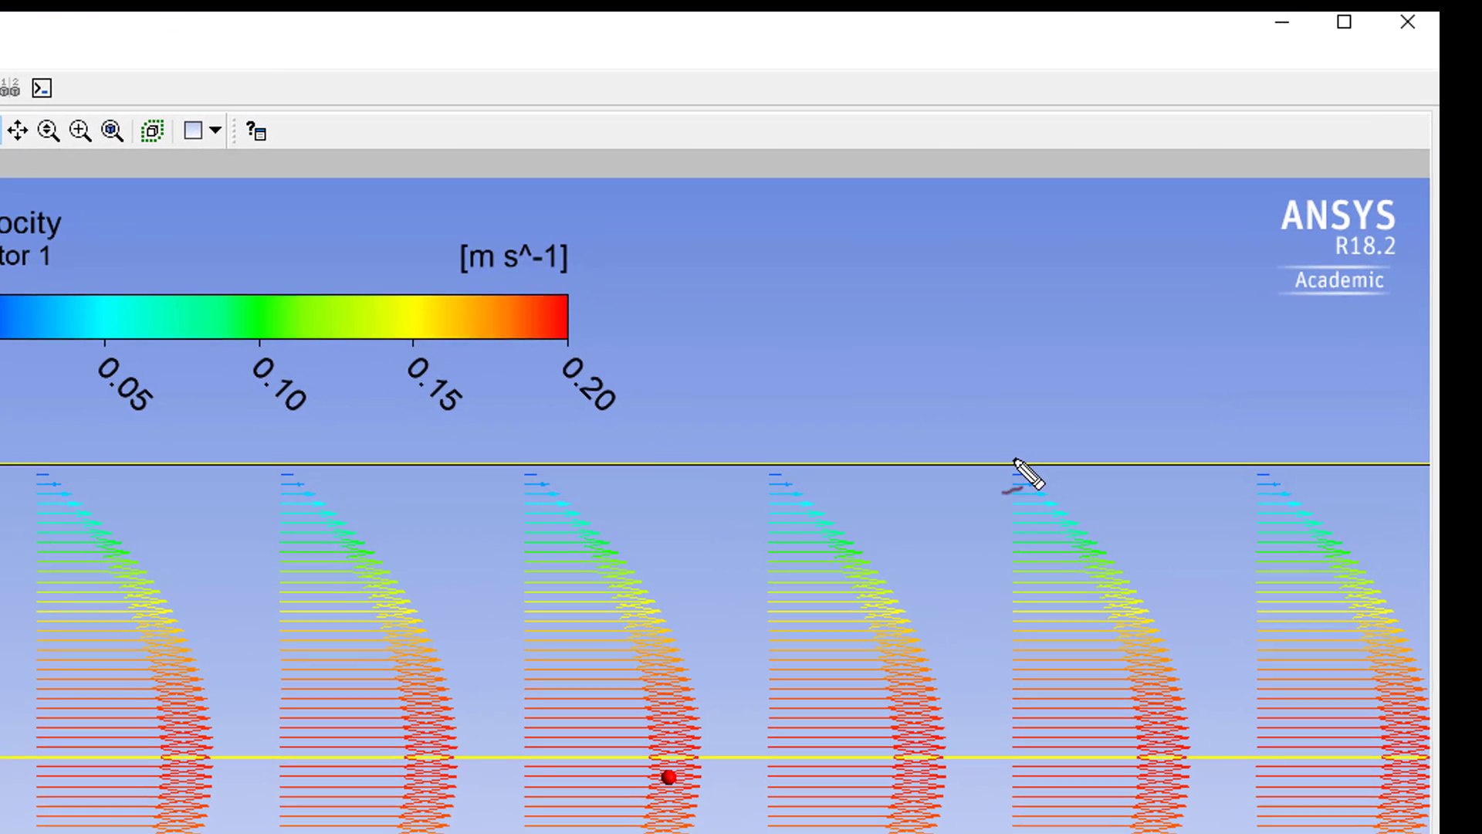
{"action": "left_click_drag", "start_coordinate": [1224, 250], "coordinate": [1236, 261]}
{"action": "left_click_drag", "start_coordinate": [1218, 262], "coordinate": [1243, 248]}
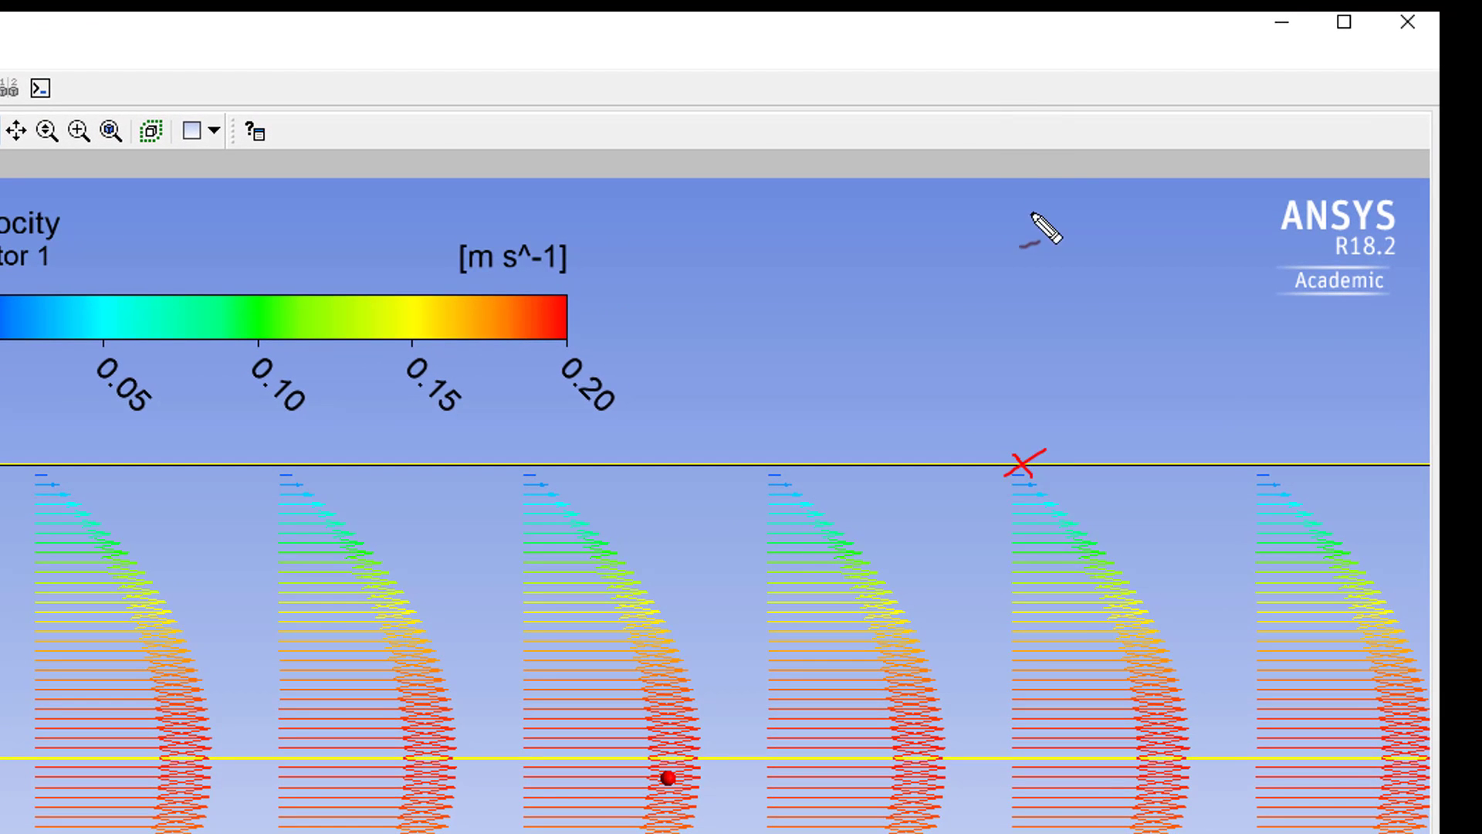
{"action": "mouse_move", "coordinate": [1014, 185]}
{"action": "left_mouse_down"}
{"action": "mouse_move", "coordinate": [1044, 203]}
{"action": "mouse_move", "coordinate": [1070, 185]}
{"action": "mouse_move", "coordinate": [1082, 214]}
{"action": "mouse_move", "coordinate": [1107, 215]}
{"action": "left_mouse_up"}
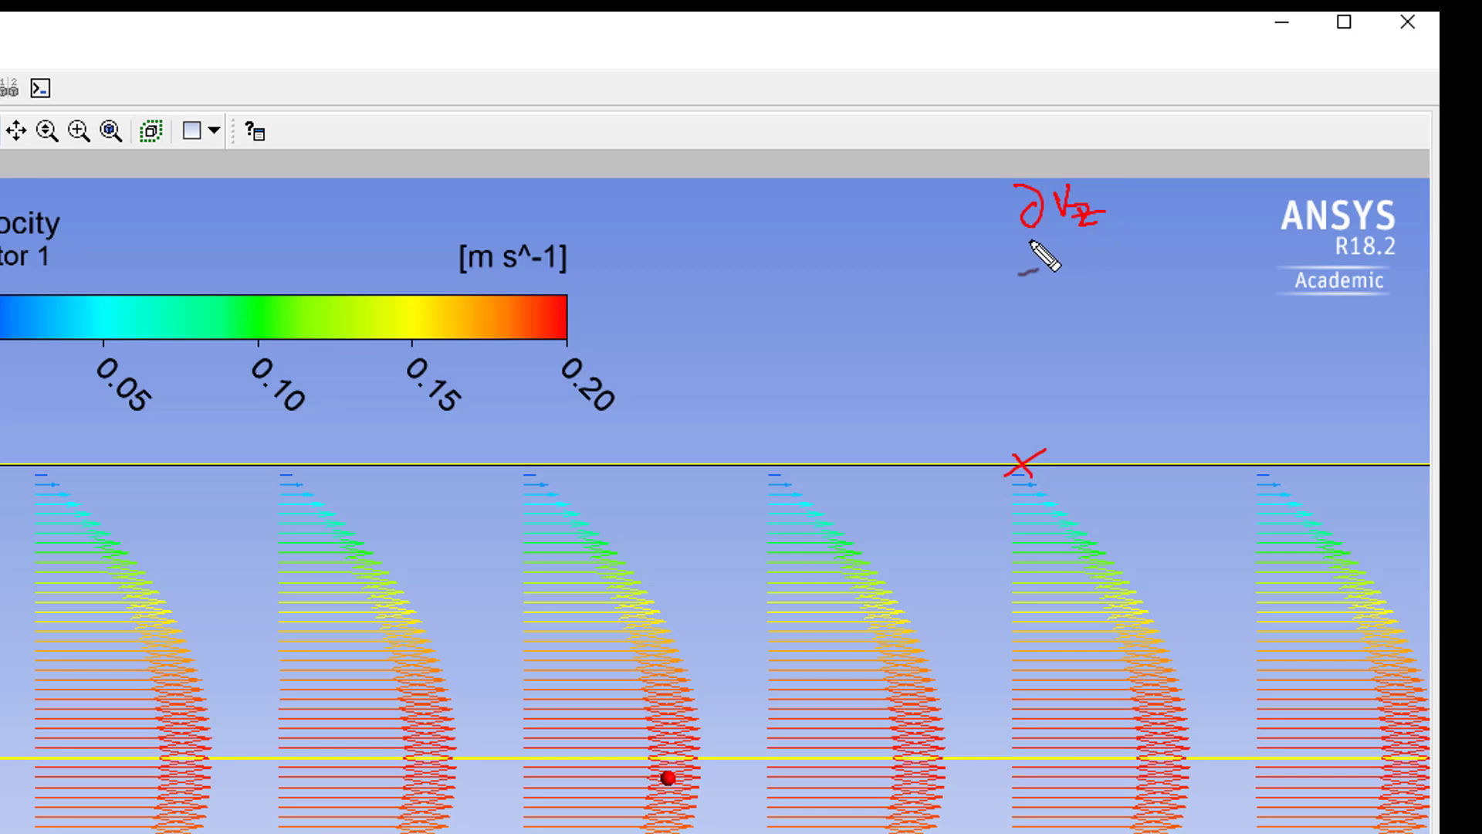
{"action": "left_click_drag", "start_coordinate": [1030, 240], "coordinate": [1110, 239]}
{"action": "mouse_move", "coordinate": [1026, 266]}
{"action": "left_mouse_down"}
{"action": "mouse_move", "coordinate": [1044, 284]}
{"action": "mouse_move", "coordinate": [1082, 266]}
{"action": "left_mouse_up"}
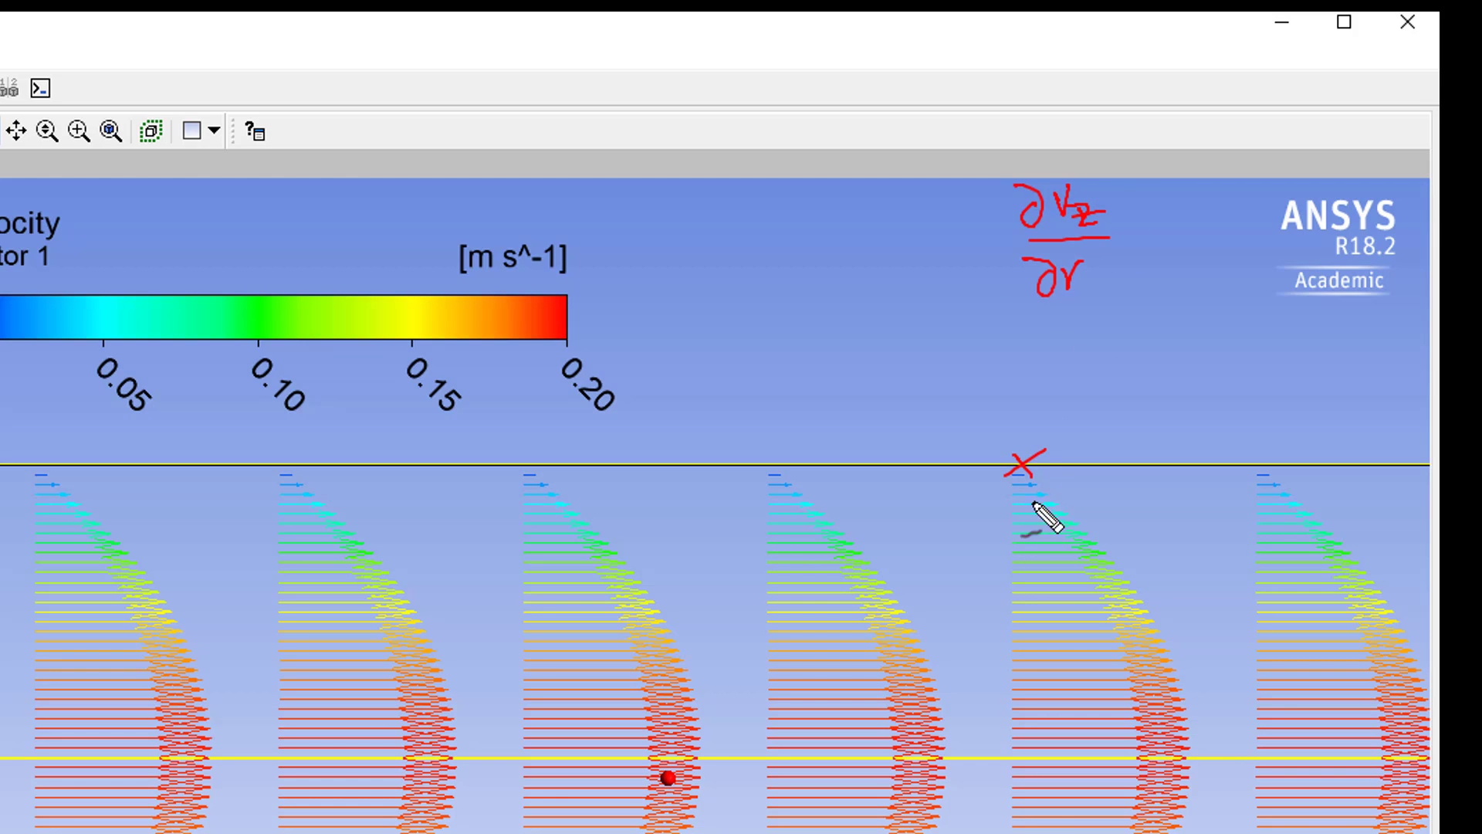
{"action": "left_click_drag", "start_coordinate": [1123, 163], "coordinate": [1113, 348]}
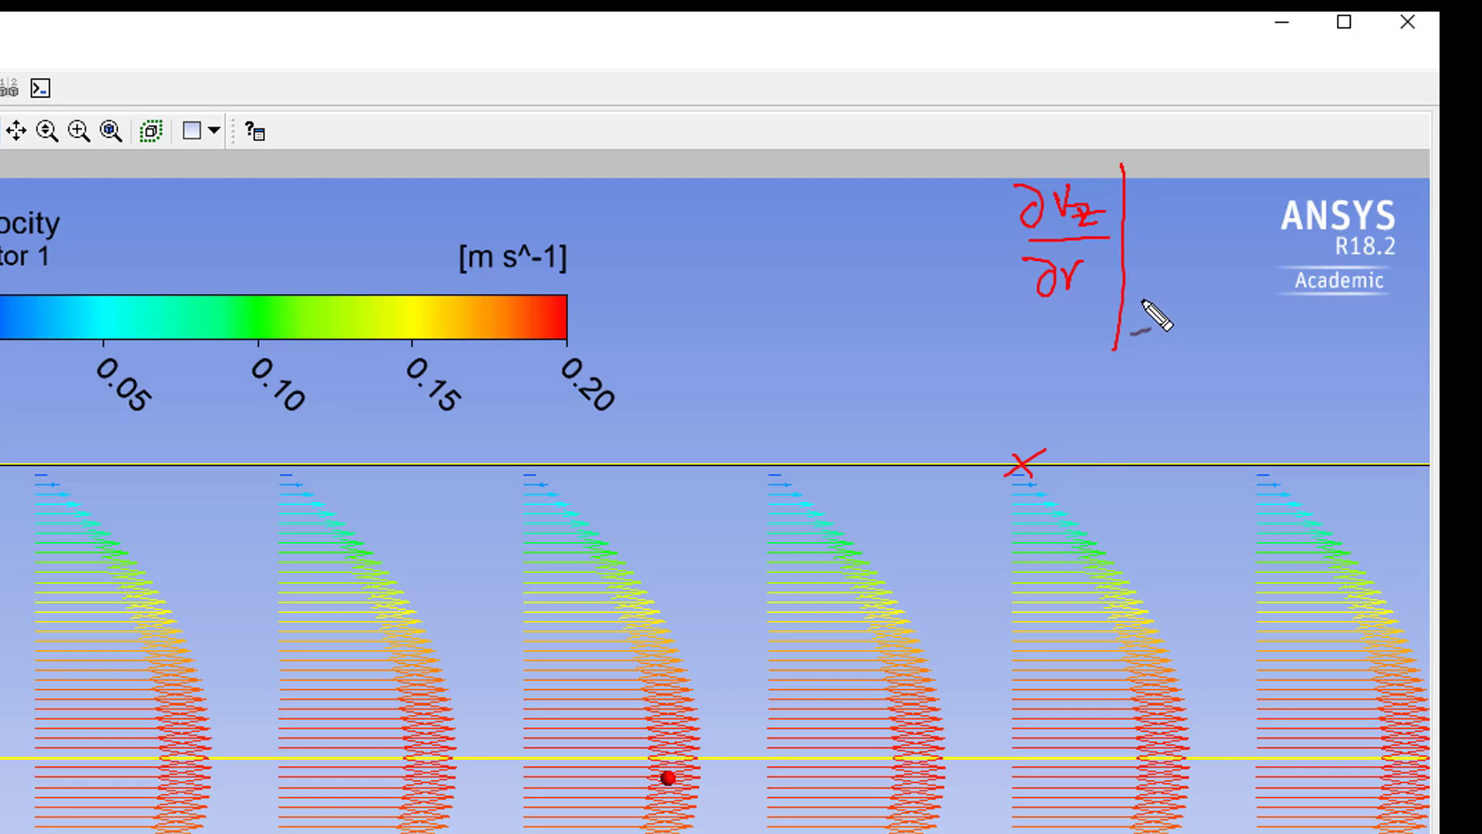
{"action": "left_click_drag", "start_coordinate": [1143, 287], "coordinate": [1166, 287]}
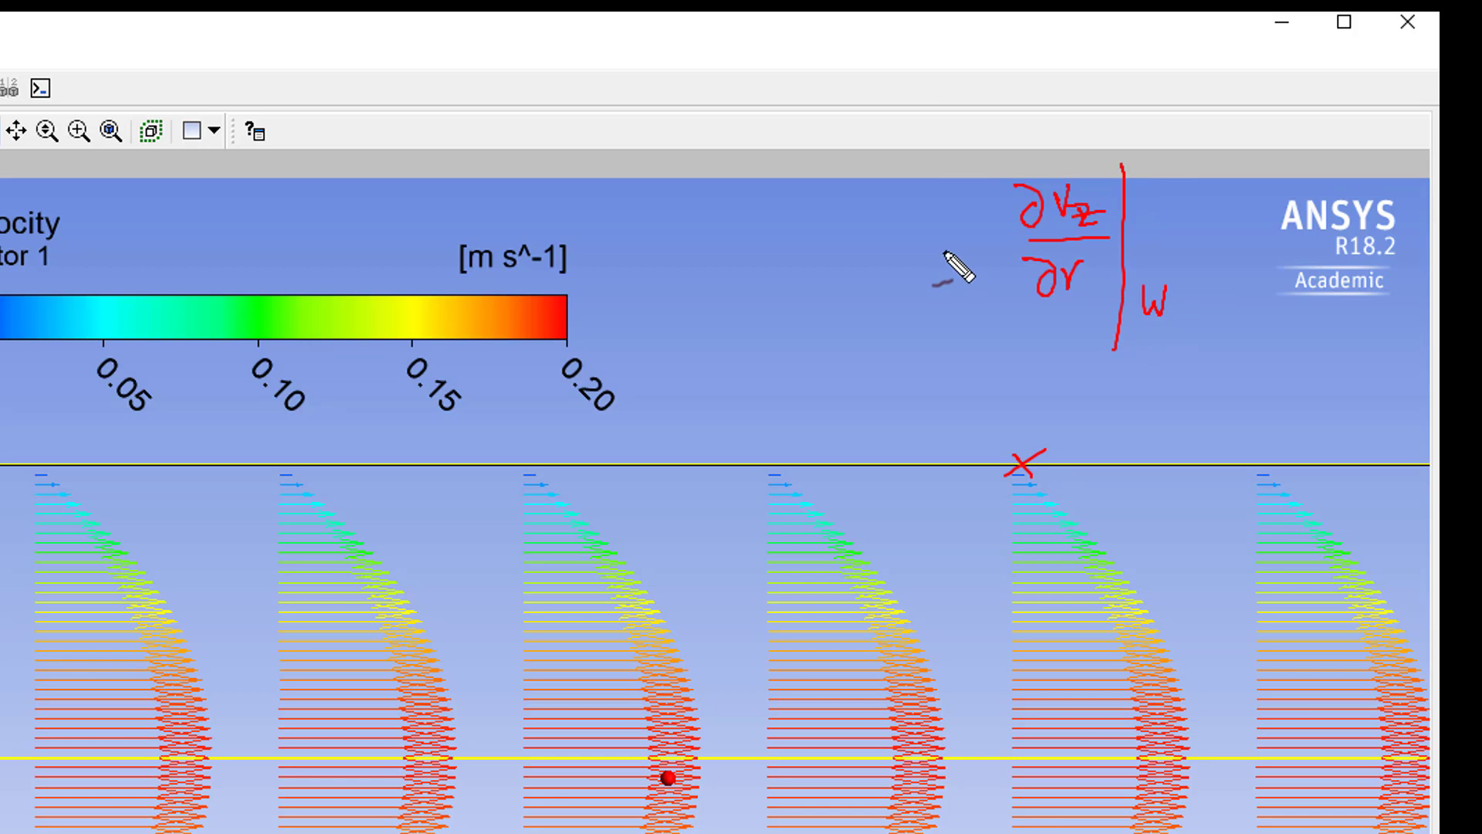
{"action": "left_click_drag", "start_coordinate": [938, 283], "coordinate": [985, 224]}
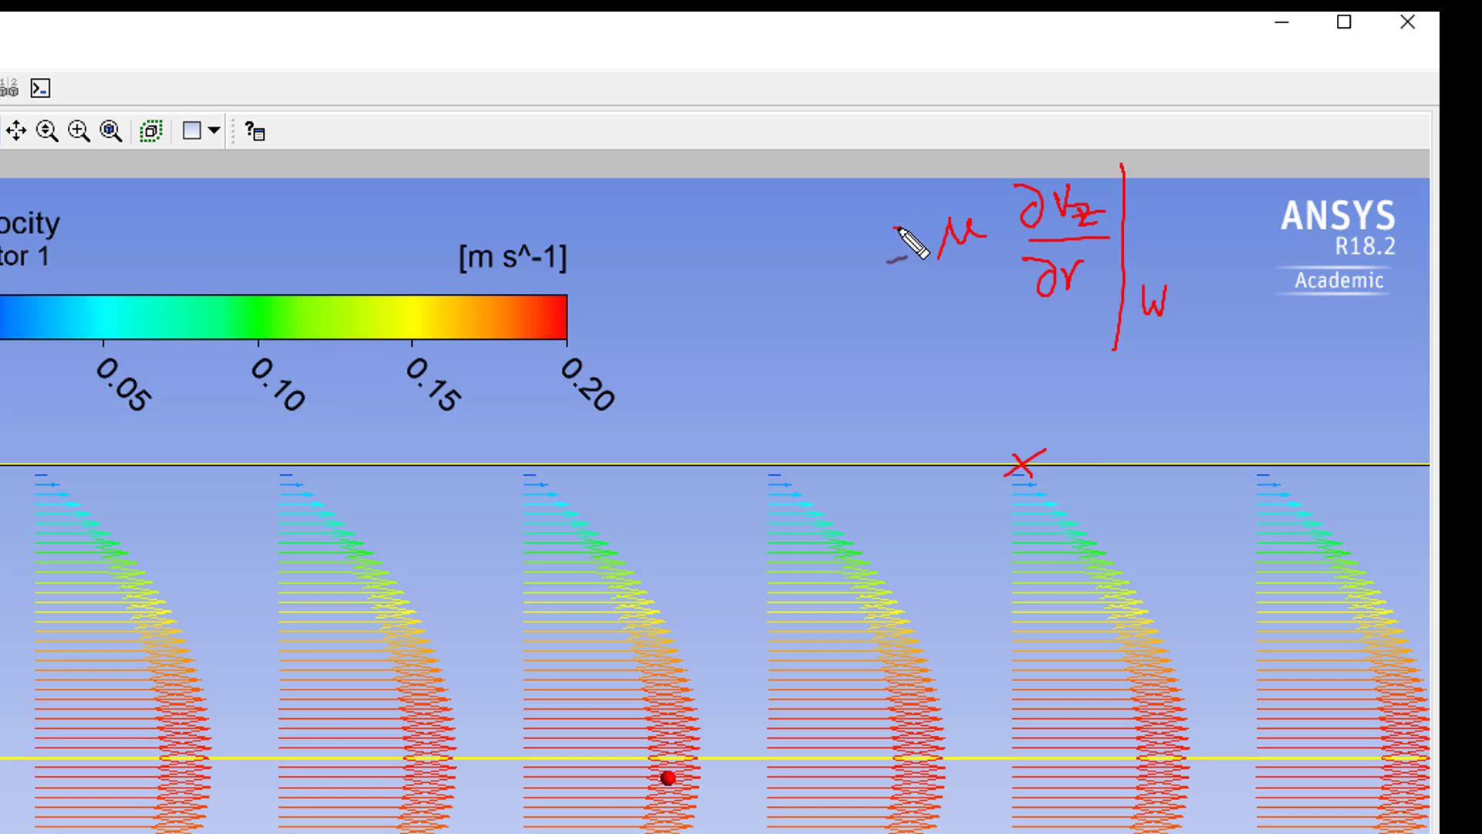
{"action": "left_click_drag", "start_coordinate": [892, 229], "coordinate": [916, 226]}
{"action": "left_click_drag", "start_coordinate": [892, 240], "coordinate": [916, 238]}
{"action": "mouse_move", "coordinate": [776, 208]}
{"action": "left_mouse_down"}
{"action": "mouse_move", "coordinate": [816, 199]}
{"action": "mouse_move", "coordinate": [808, 252]}
{"action": "mouse_move", "coordinate": [849, 248]}
{"action": "left_mouse_up"}
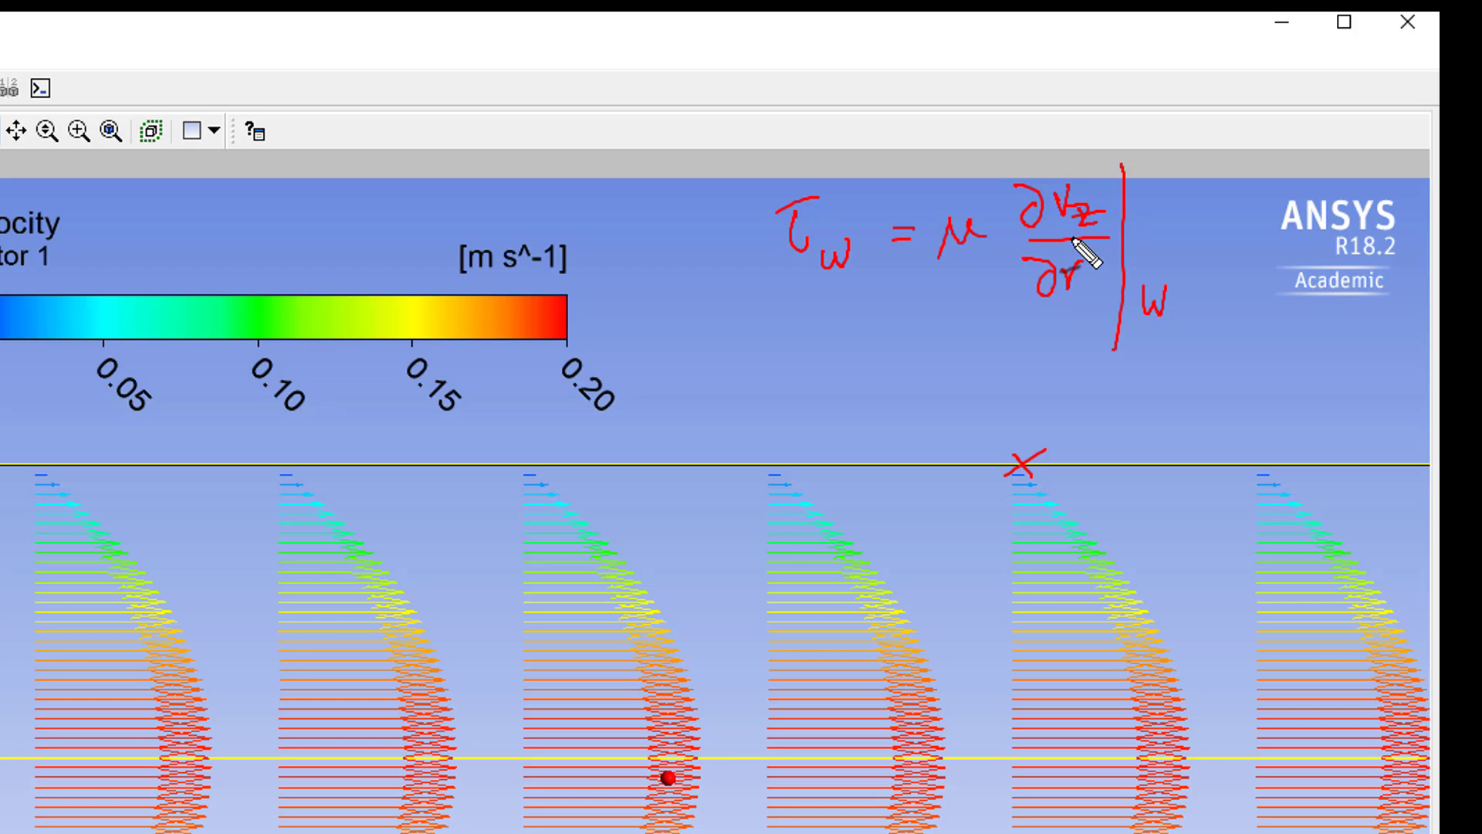
{"action": "key", "text": "Escape"}
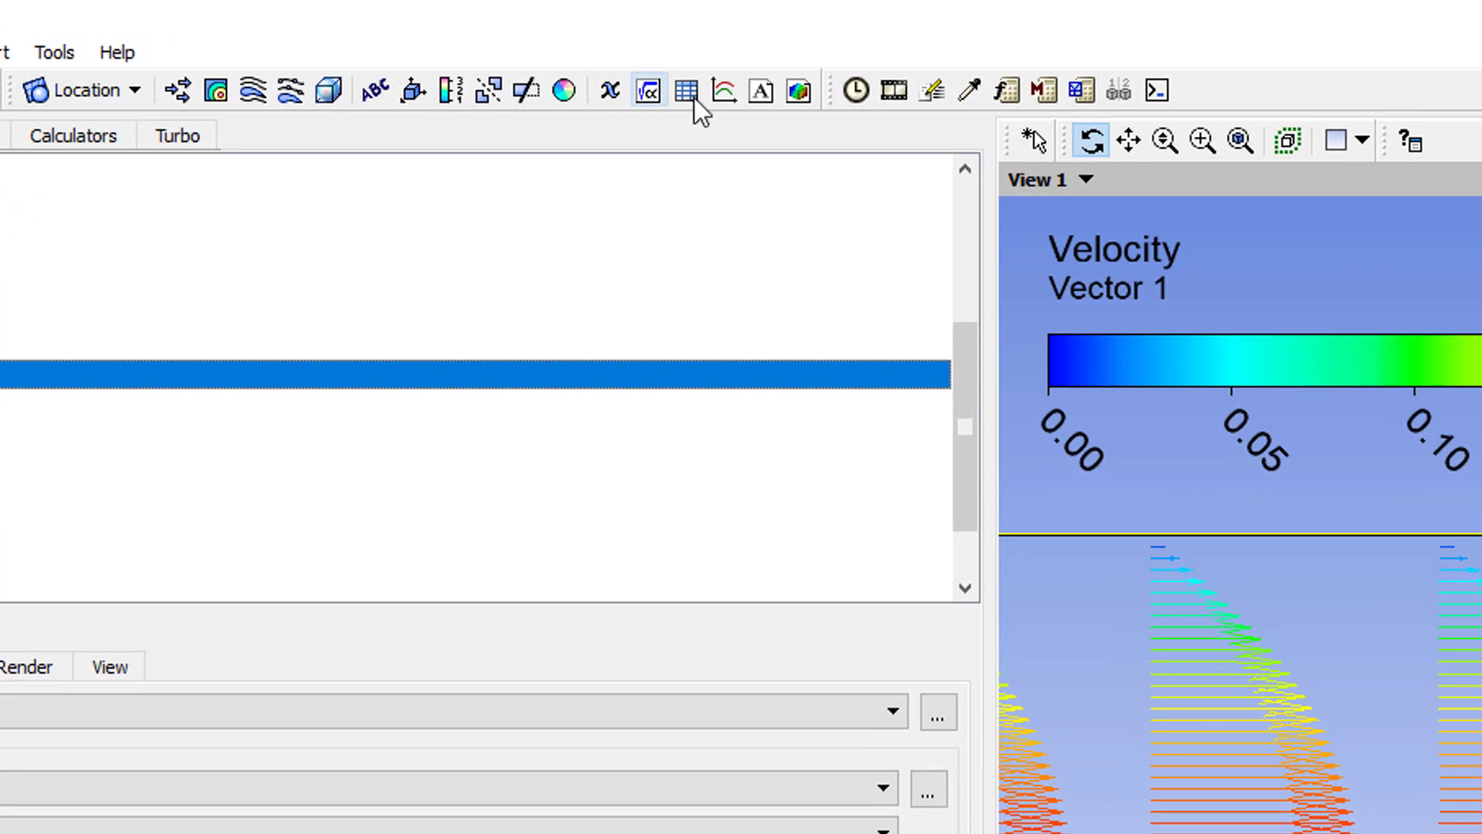
Insert a chart named 'Fanning friction factor' with its data series located on the wall.
{"action": "left_click", "coordinate": [700, 87]}
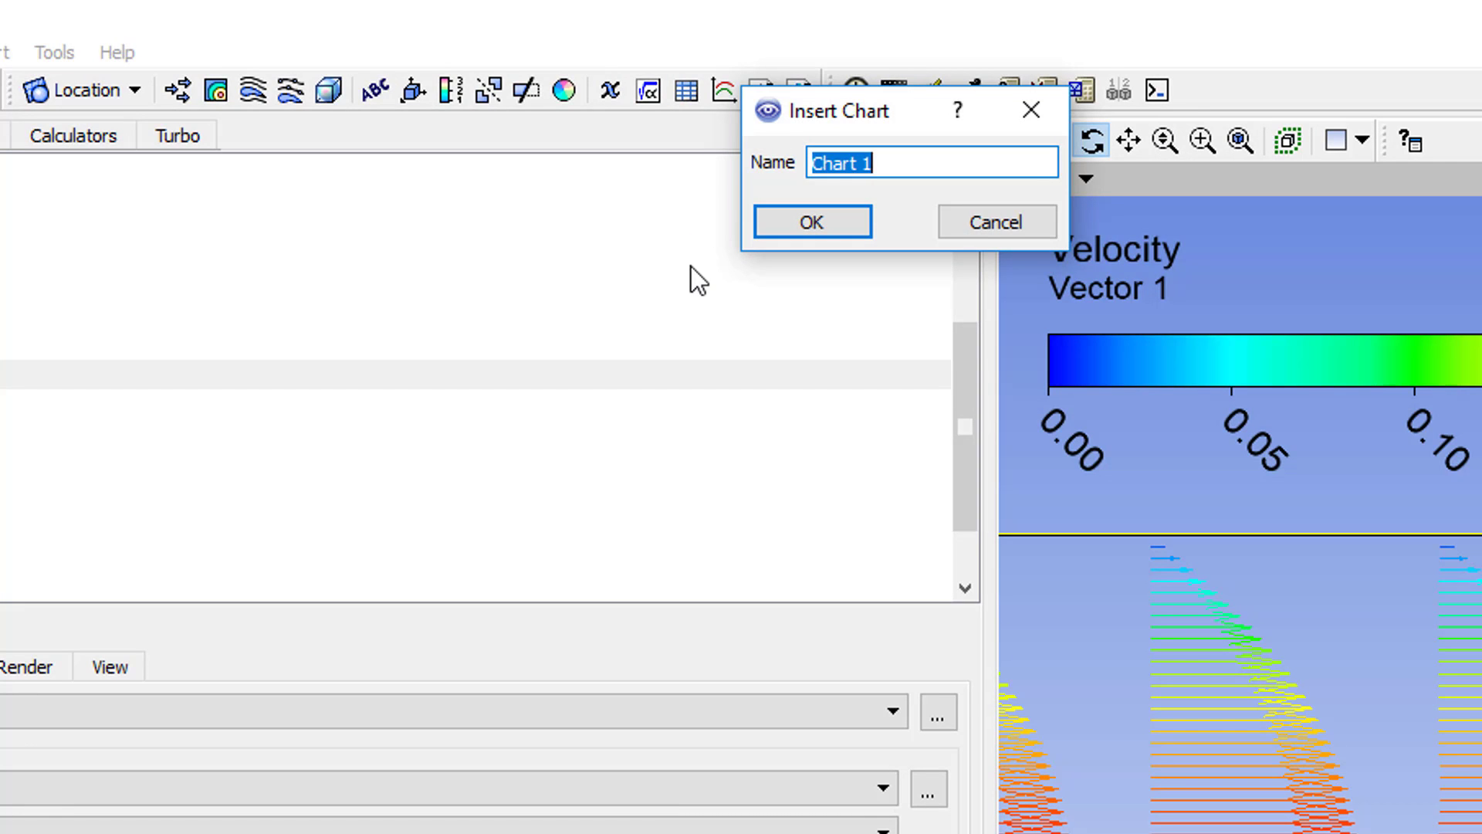
{"action": "type", "text": "Fanning friction"}
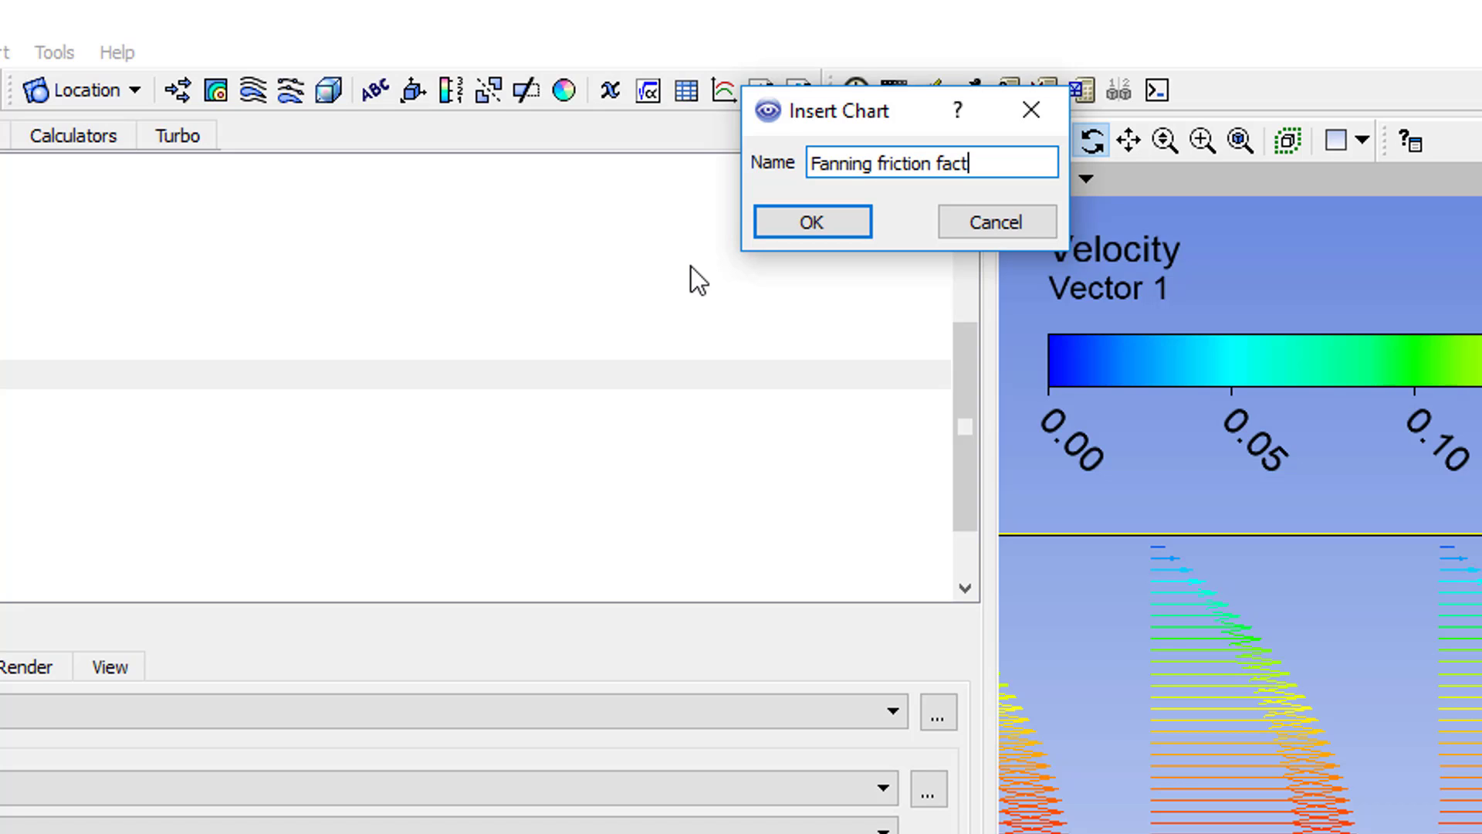
{"action": "left_click", "coordinate": [853, 233]}
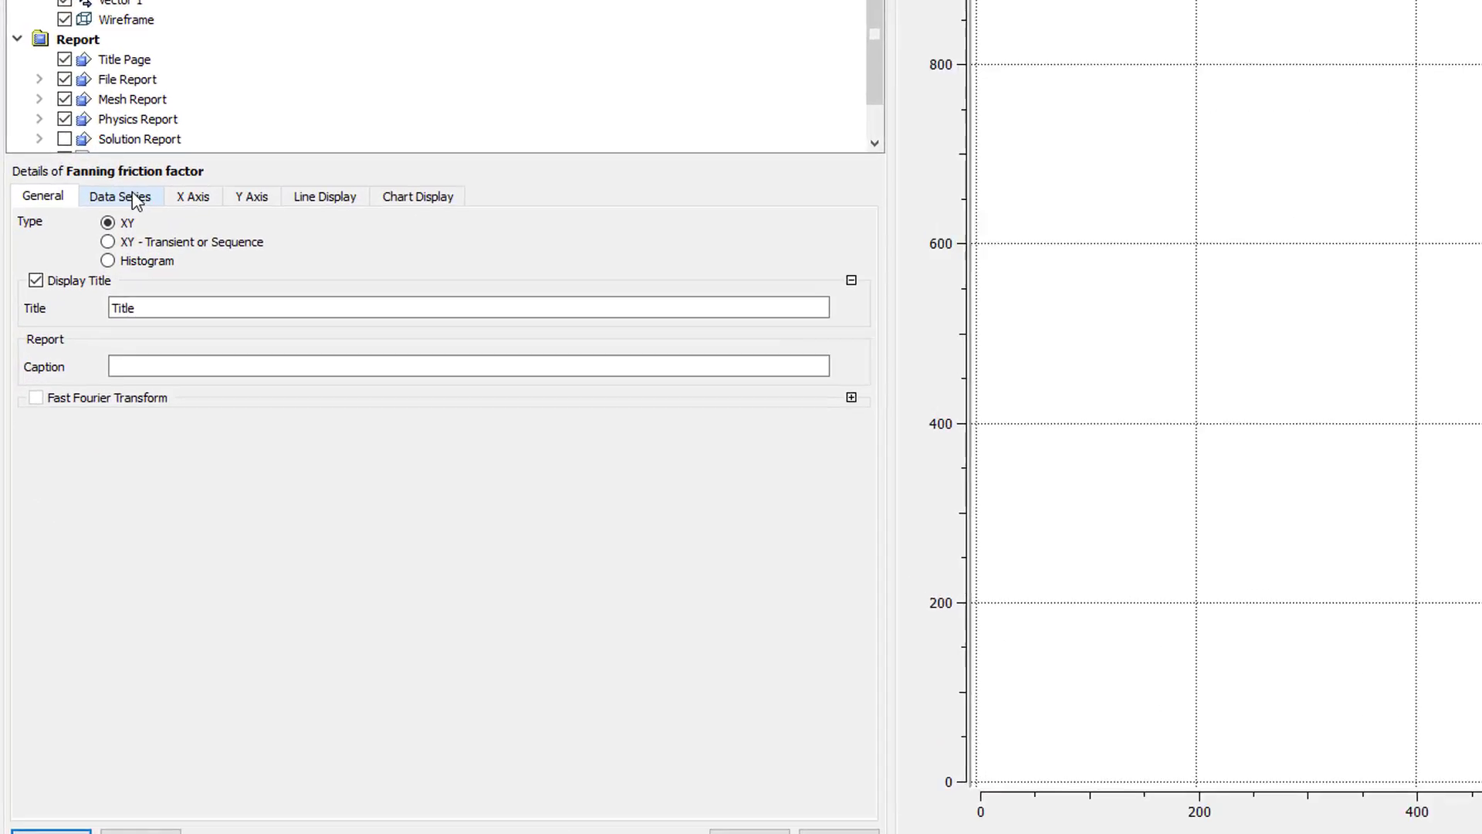
{"action": "left_click", "coordinate": [89, 315]}
{"action": "left_click", "coordinate": [307, 442]}
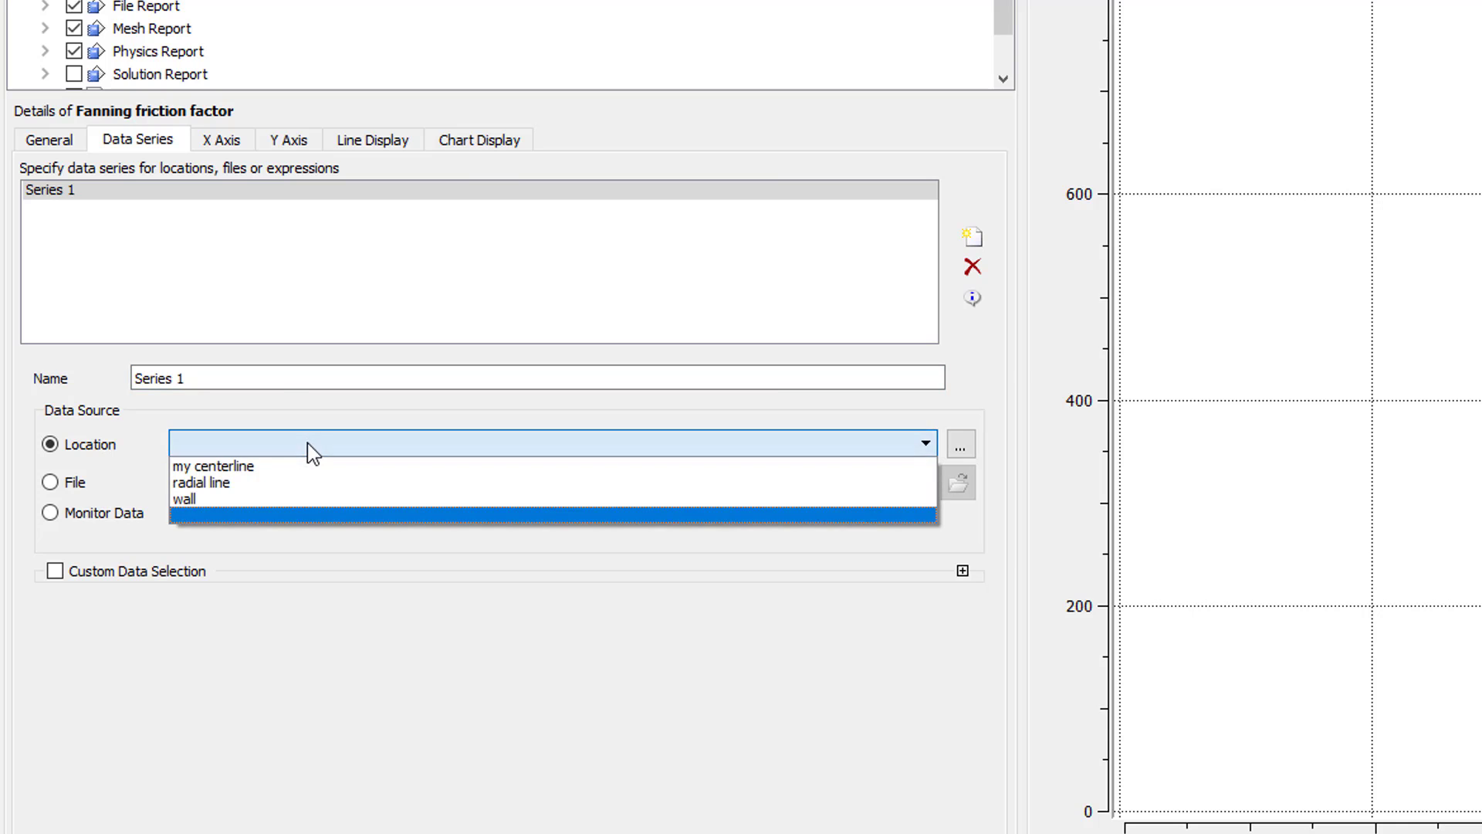
{"action": "left_click", "coordinate": [301, 499]}
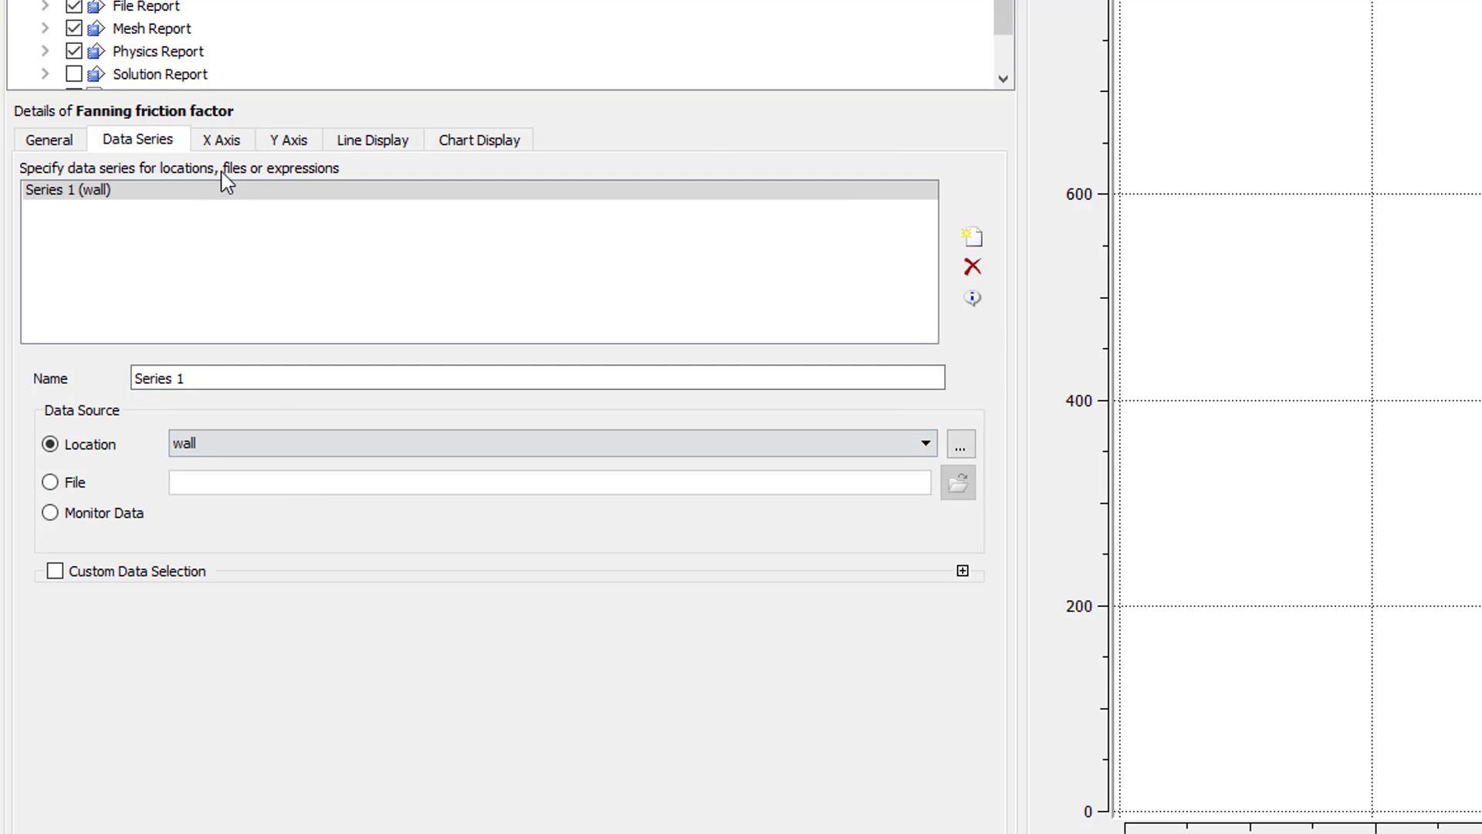
Set the X axis variable to X and the Y axis variable to Wall Shear X.
{"action": "left_click", "coordinate": [224, 142]}
{"action": "left_click", "coordinate": [277, 202]}
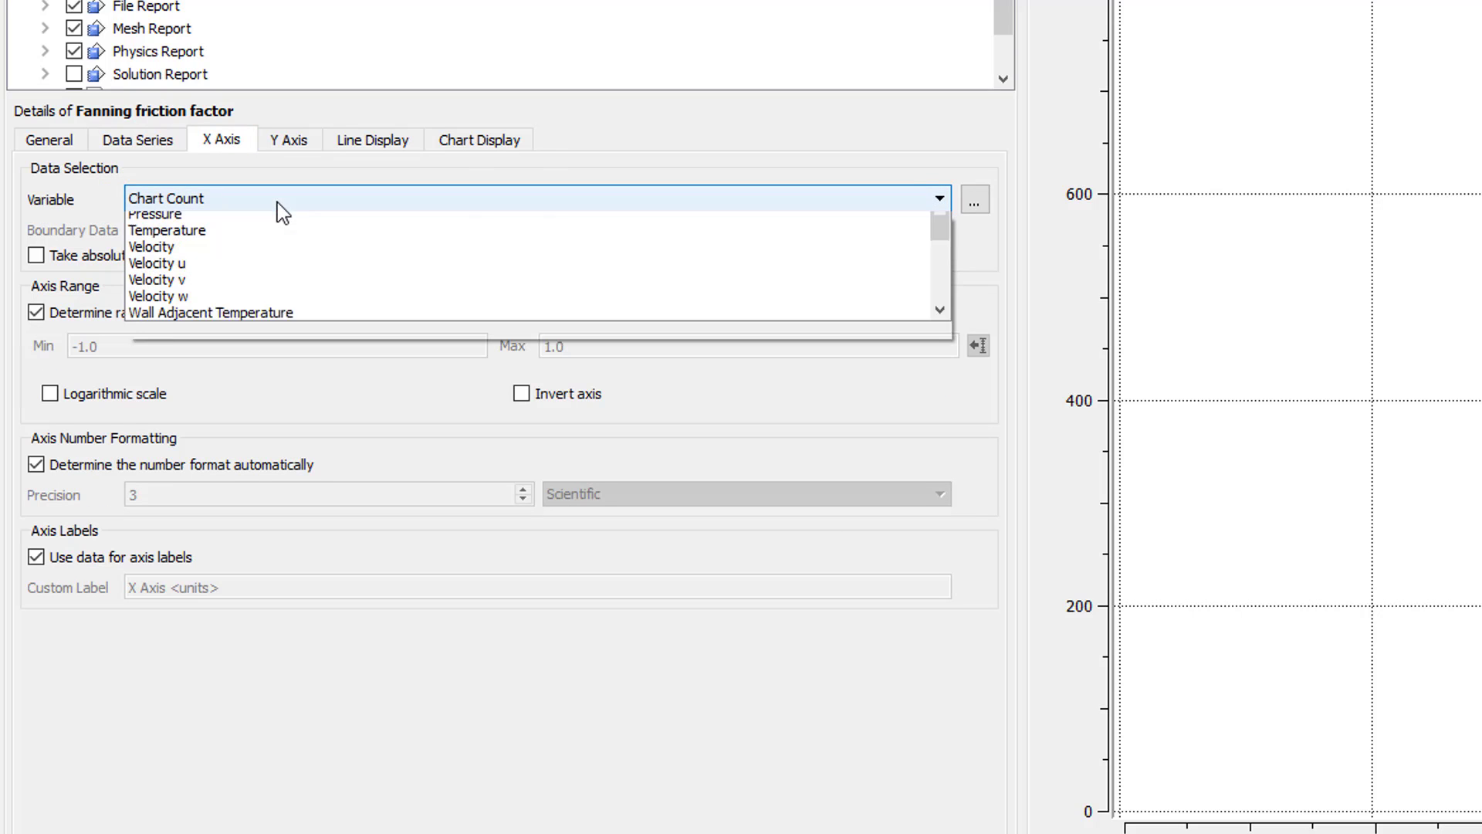
{"action": "scroll", "coordinate": [278, 288], "scroll_direction": "down", "scroll_amount": 3}
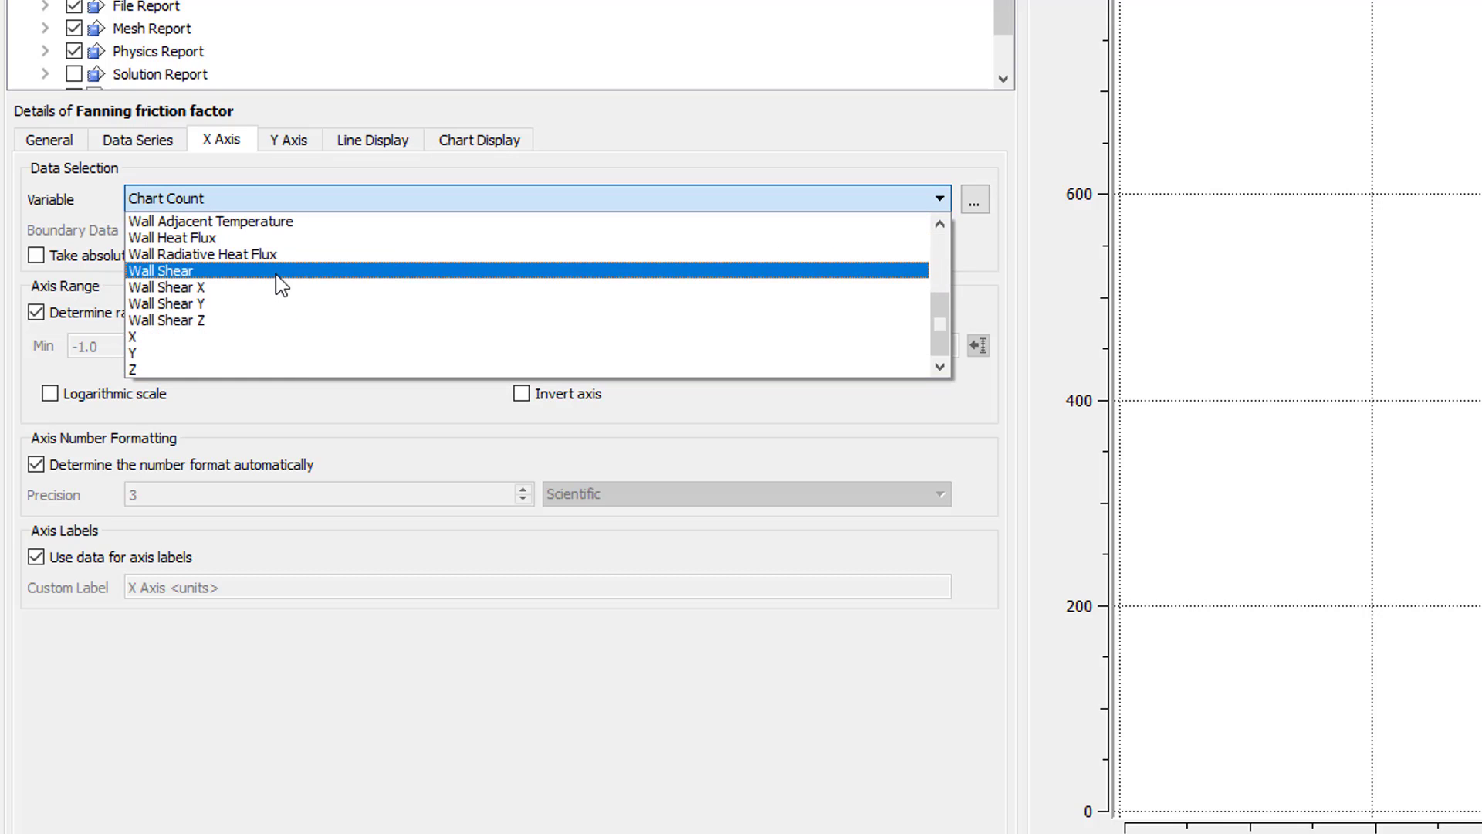
{"action": "left_click", "coordinate": [278, 337]}
{"action": "left_click", "coordinate": [288, 142]}
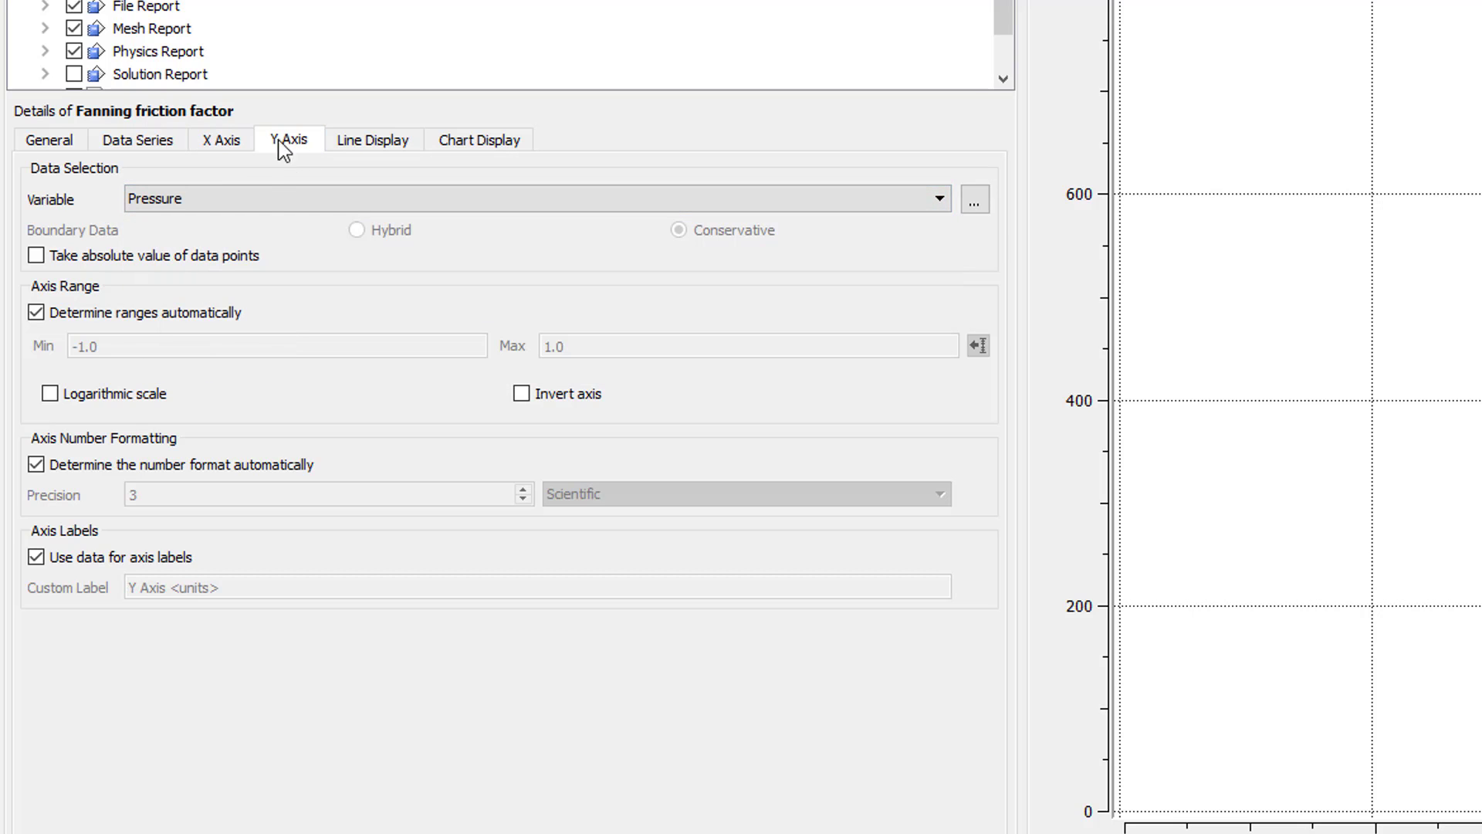
{"action": "left_click", "coordinate": [262, 202]}
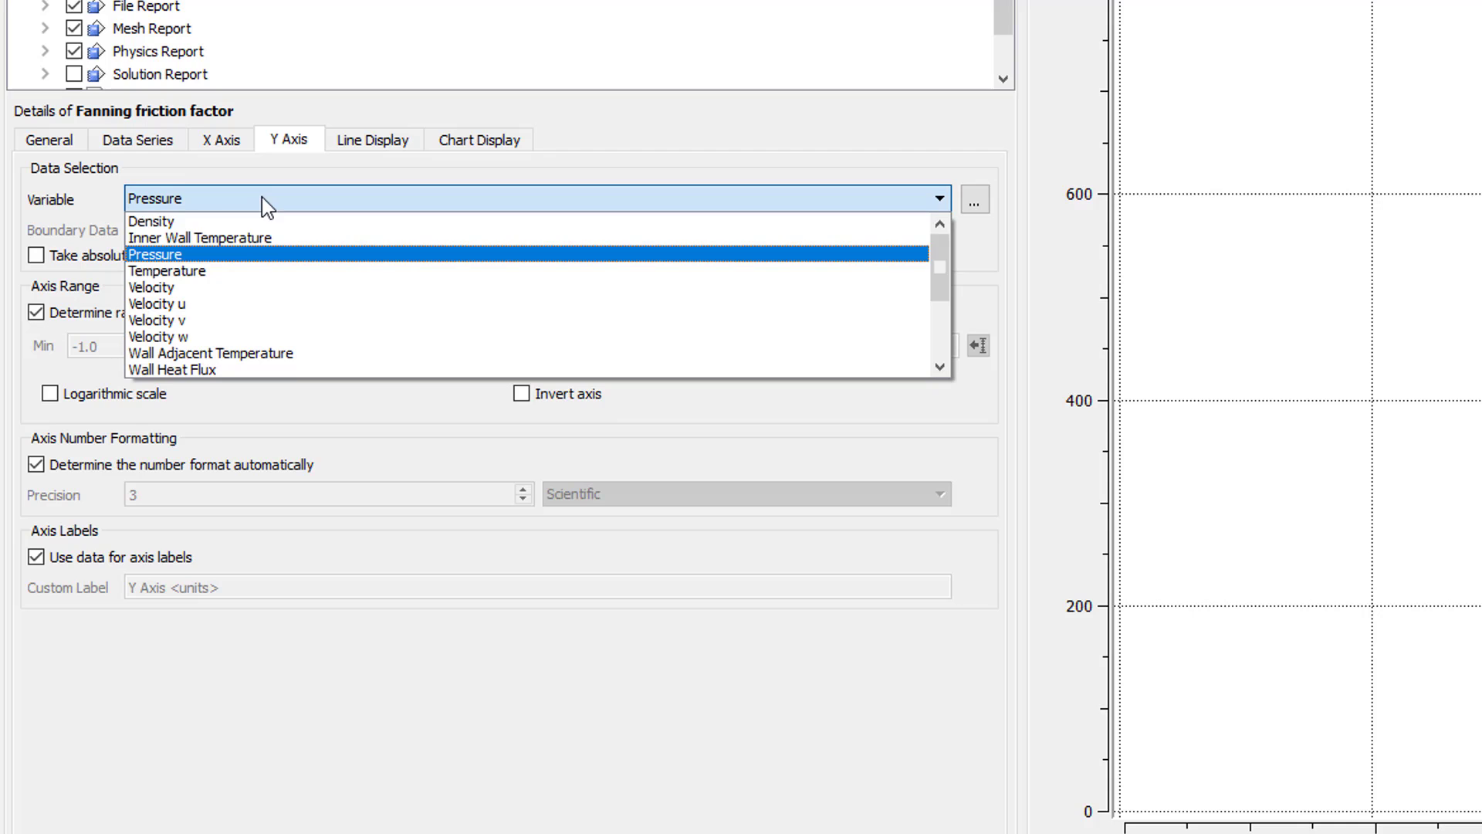
{"action": "scroll", "coordinate": [262, 285], "scroll_direction": "down", "scroll_amount": 2}
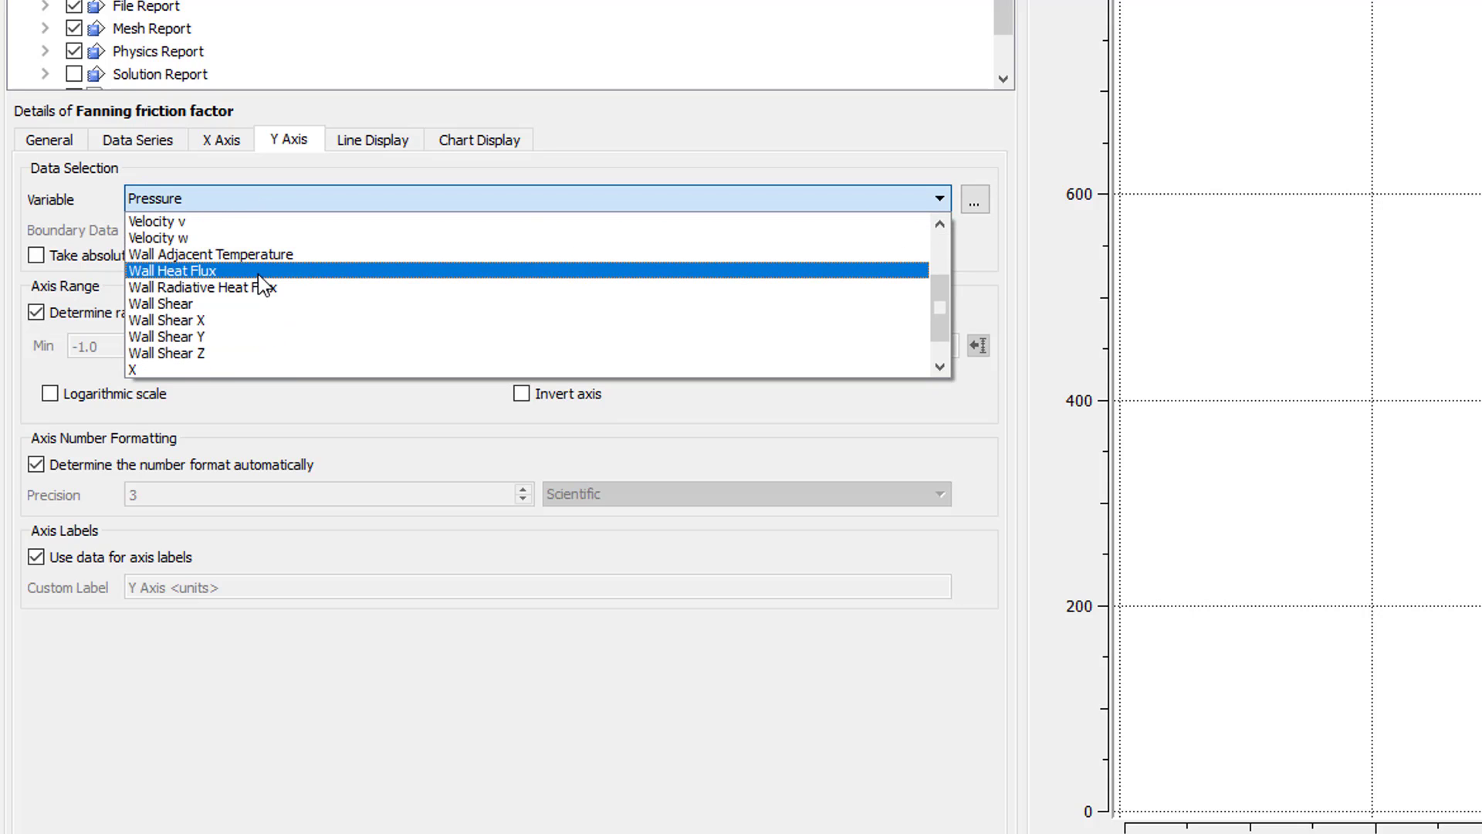
{"action": "left_click", "coordinate": [241, 321]}
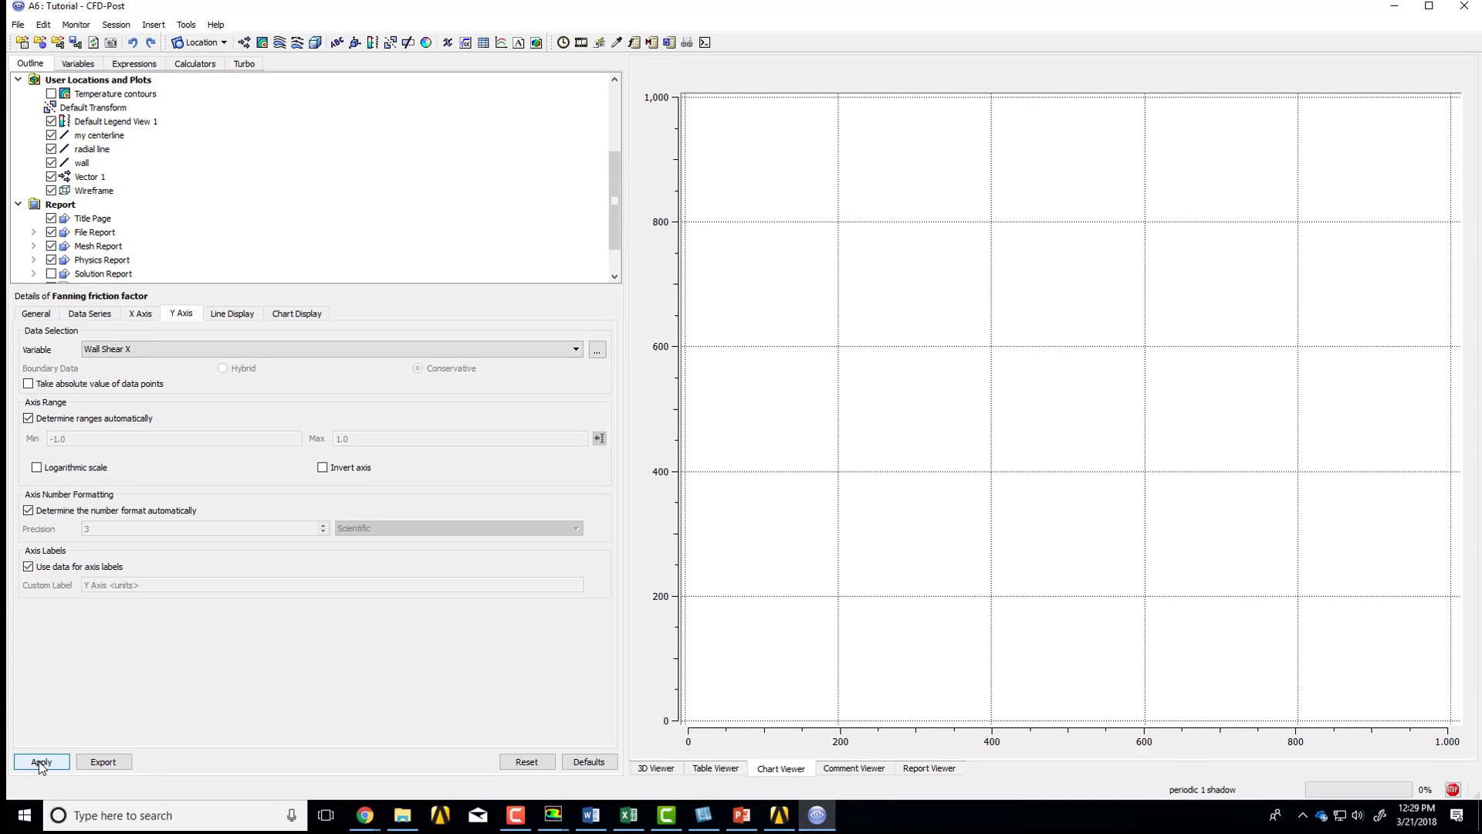
Apply the chart settings to draw the Wall Shear X curve, levelling near 0.00012 Pa.
{"action": "left_click", "coordinate": [41, 762]}
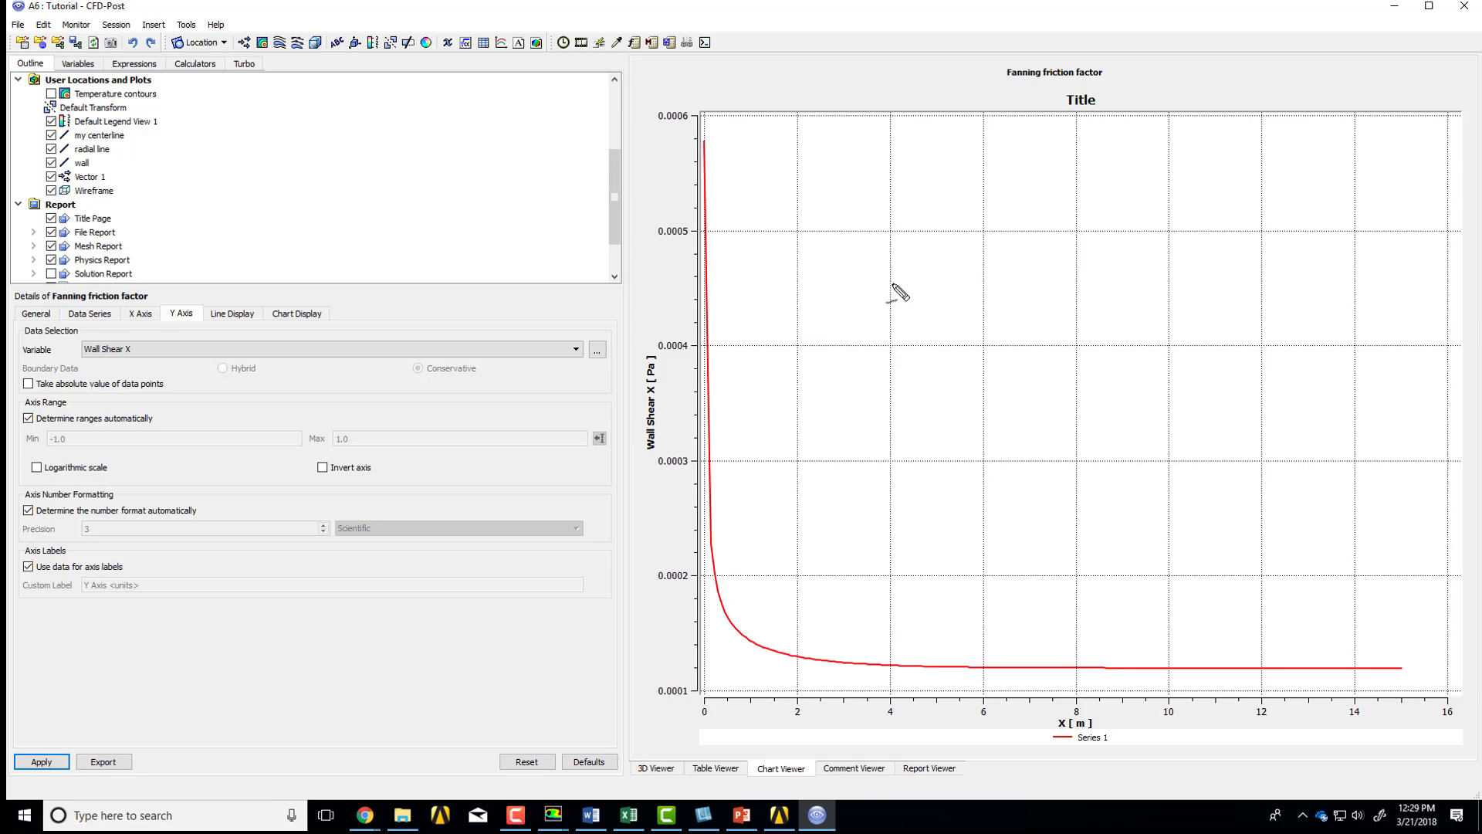
{"action": "mouse_move", "coordinate": [896, 267]}
{"action": "left_mouse_down"}
{"action": "mouse_move", "coordinate": [894, 293]}
{"action": "mouse_move", "coordinate": [910, 260]}
{"action": "mouse_move", "coordinate": [925, 297]}
{"action": "mouse_move", "coordinate": [961, 318]}
{"action": "left_mouse_up"}
{"action": "left_click_drag", "start_coordinate": [870, 351], "coordinate": [880, 381]}
{"action": "mouse_move", "coordinate": [868, 395]}
{"action": "left_mouse_down"}
{"action": "mouse_move", "coordinate": [891, 402]}
{"action": "mouse_move", "coordinate": [900, 379]}
{"action": "mouse_move", "coordinate": [940, 379]}
{"action": "mouse_move", "coordinate": [937, 349]}
{"action": "mouse_move", "coordinate": [965, 352]}
{"action": "left_mouse_up"}
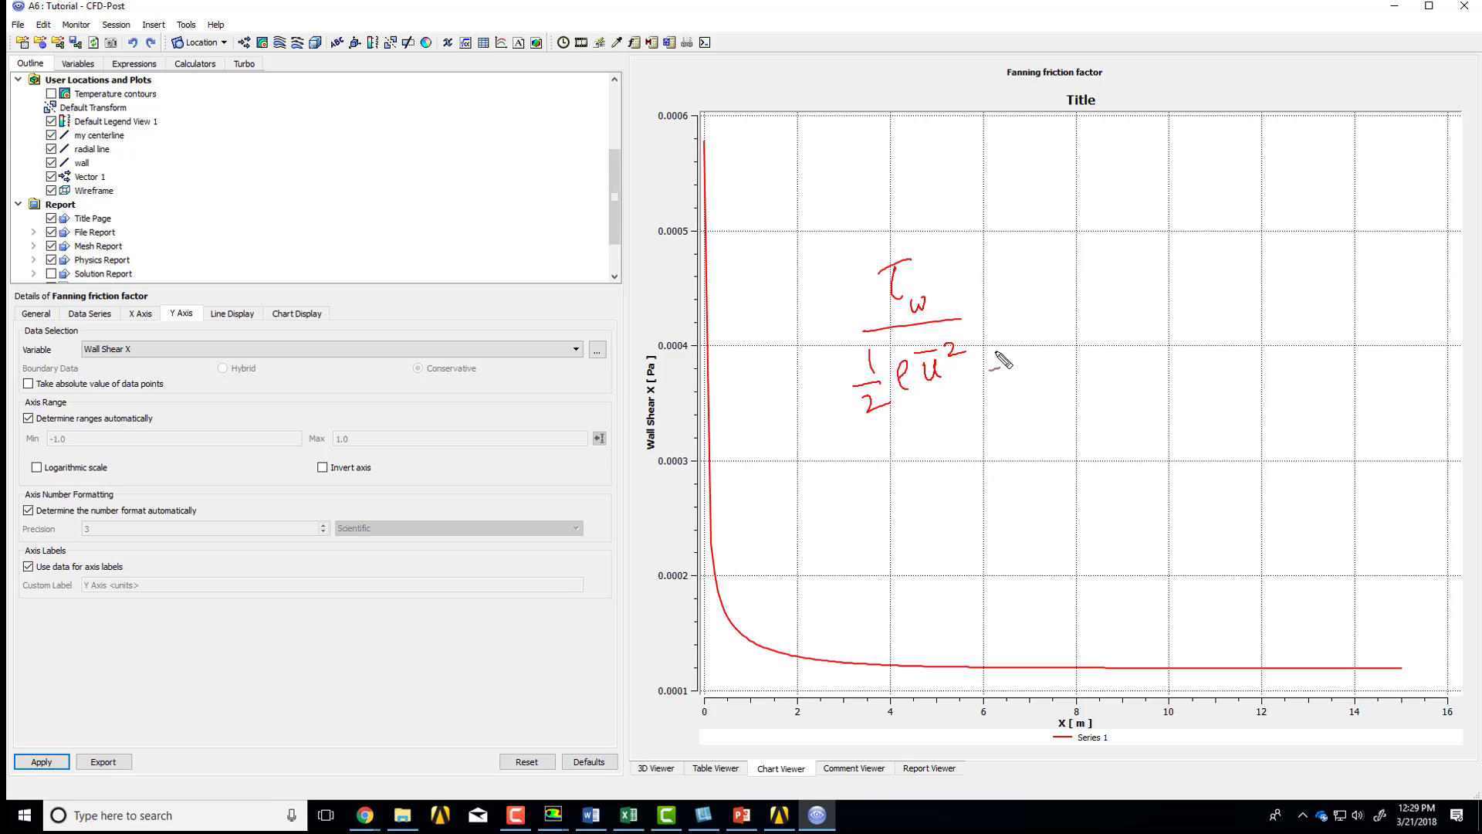
{"action": "mouse_move", "coordinate": [805, 329]}
{"action": "left_mouse_down"}
{"action": "mouse_move", "coordinate": [822, 335]}
{"action": "mouse_move", "coordinate": [750, 342]}
{"action": "mouse_move", "coordinate": [763, 371]}
{"action": "mouse_move", "coordinate": [774, 356]}
{"action": "left_mouse_up"}
{"action": "key", "text": "e"}
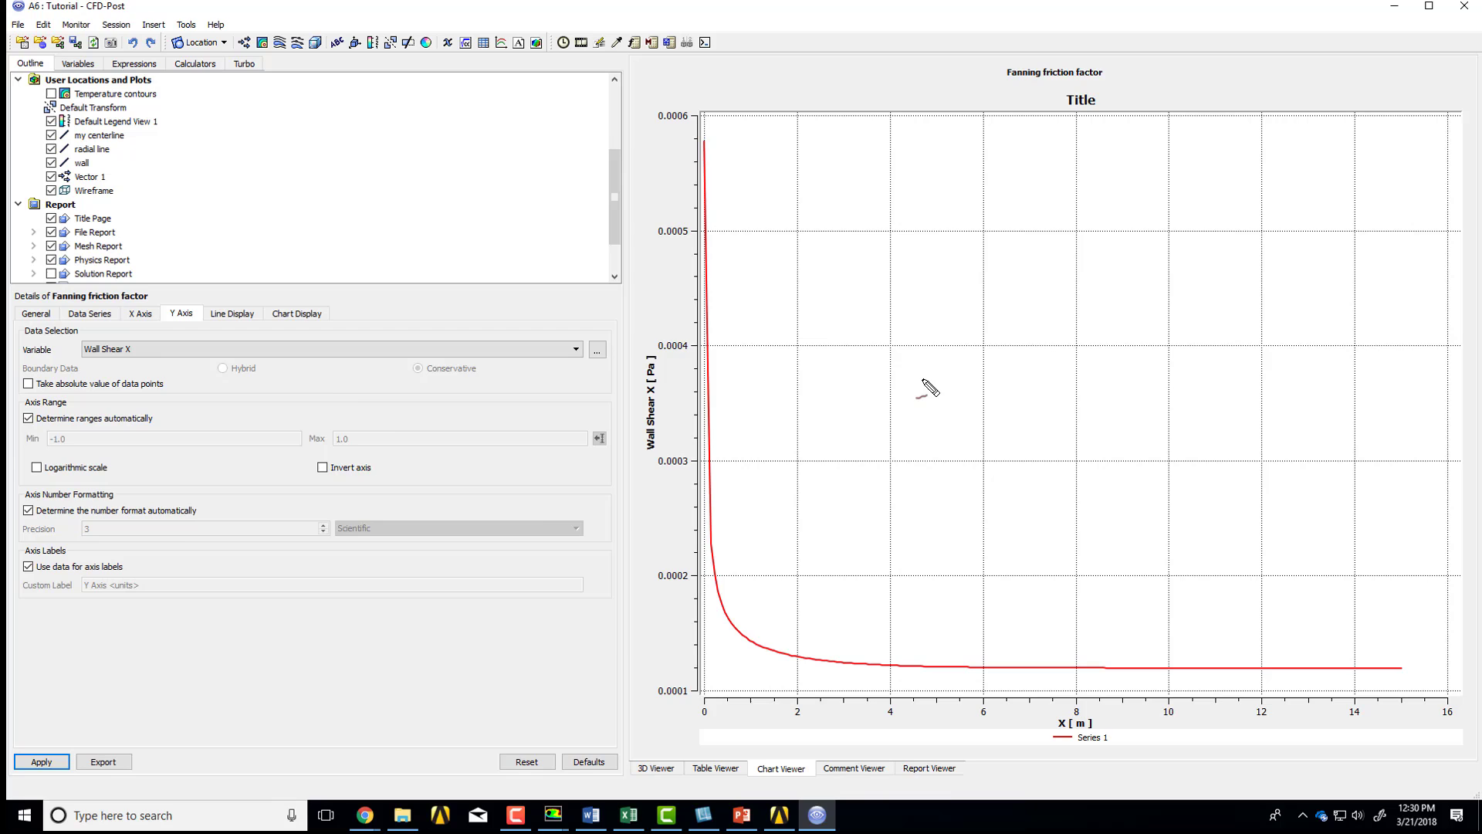
In Fluent's Data File Quantities, add Skin Friction Coefficient under Additional Quantities and confirm.
{"action": "key", "text": "alt+Tab"}
{"action": "key", "text": "alt+Tab"}
{"action": "key", "text": "alt+Tab"}
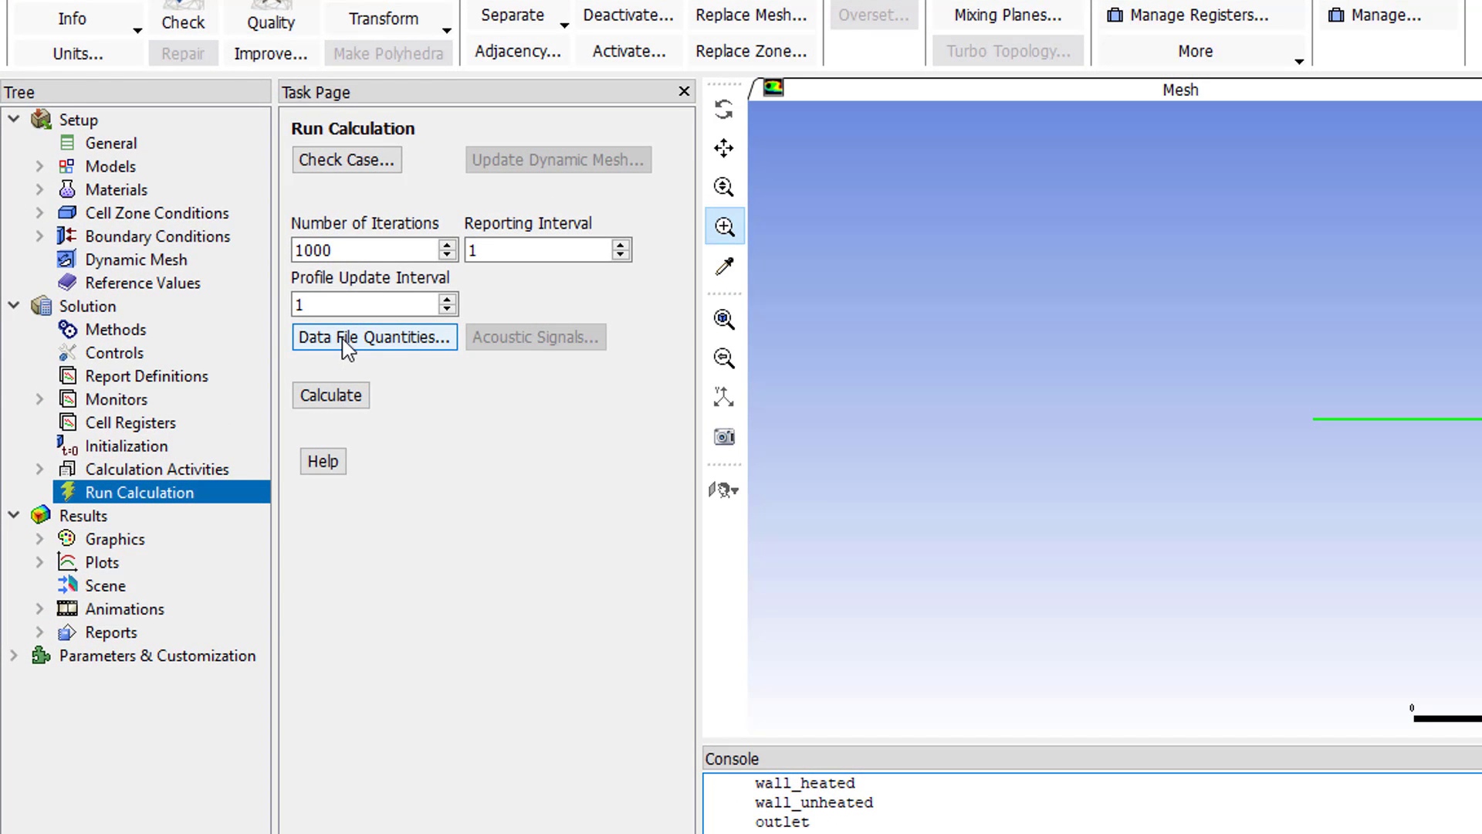
{"action": "left_click", "coordinate": [347, 345]}
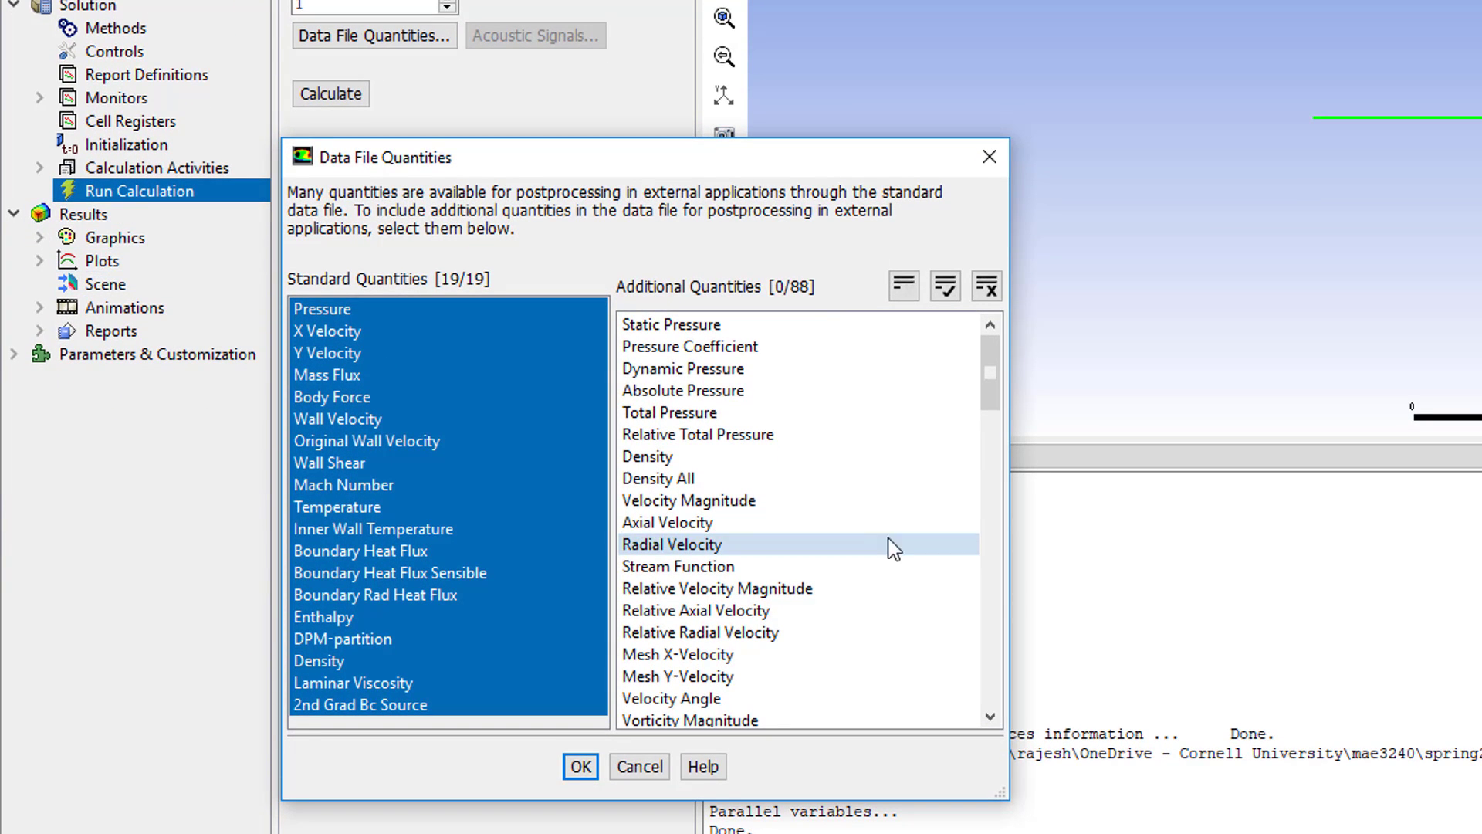
{"action": "left_click_drag", "start_coordinate": [986, 374], "coordinate": [991, 502]}
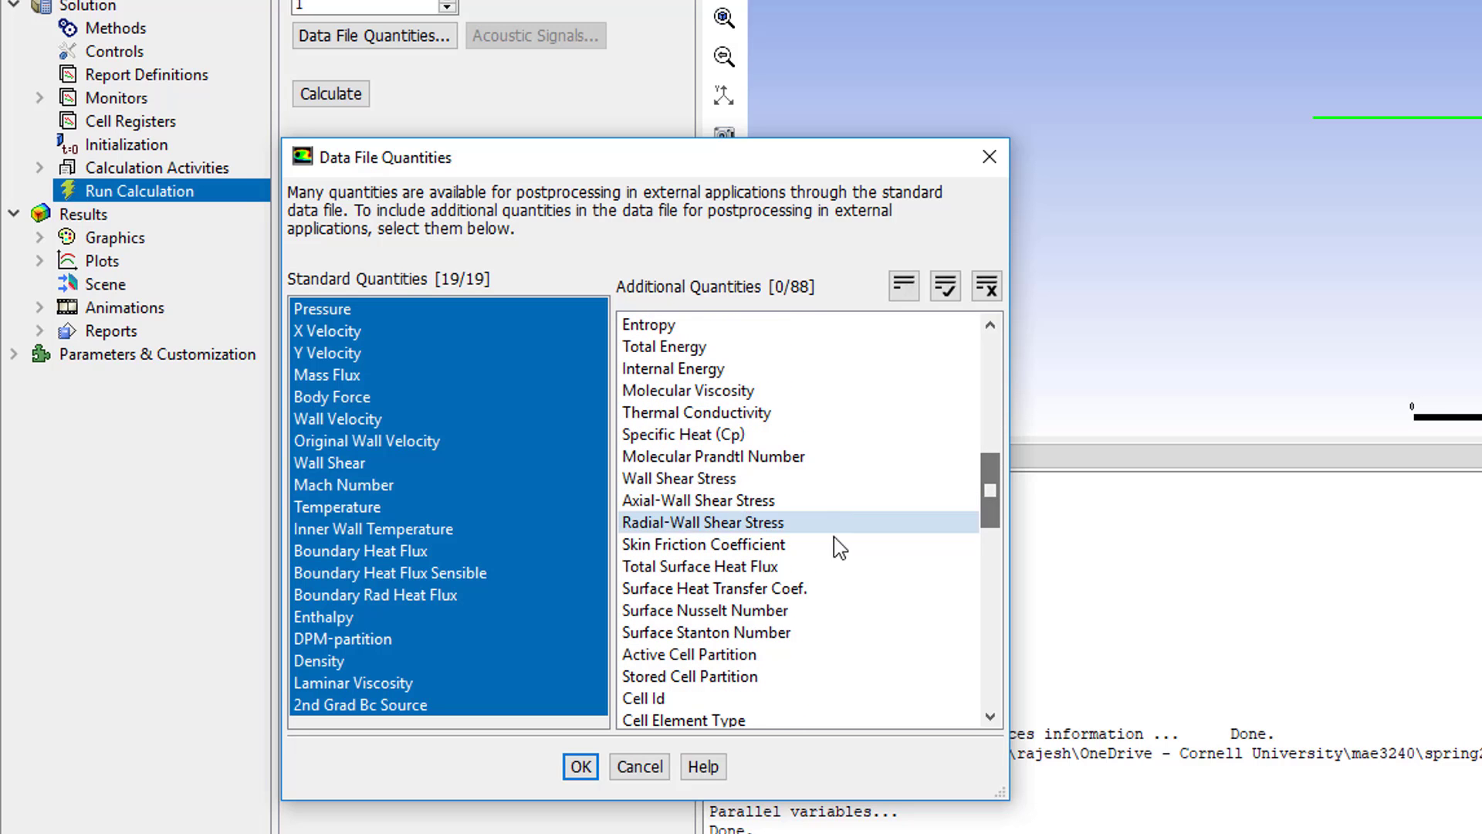
{"action": "left_click", "coordinate": [800, 544]}
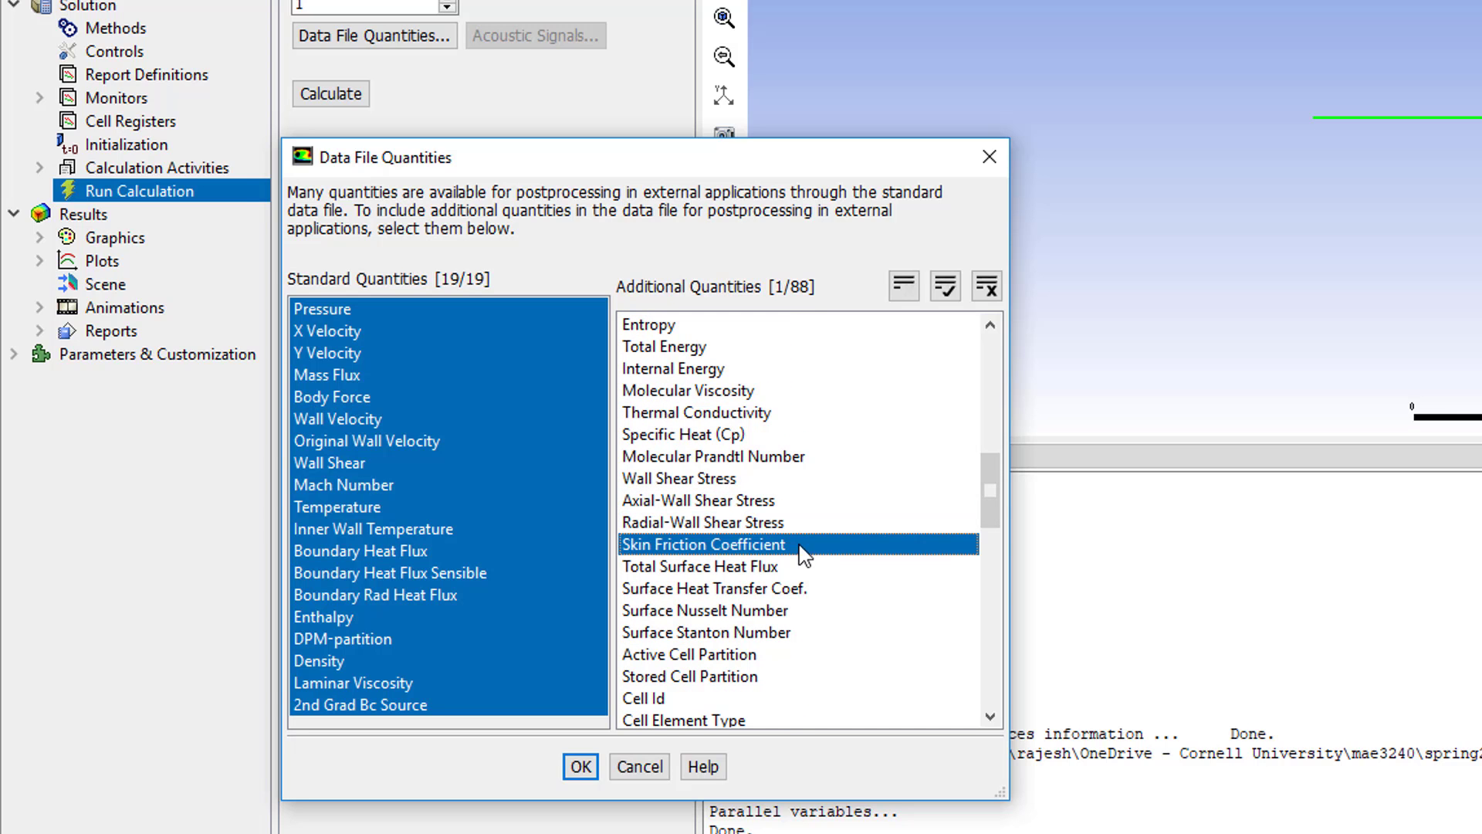
{"action": "left_click", "coordinate": [581, 768]}
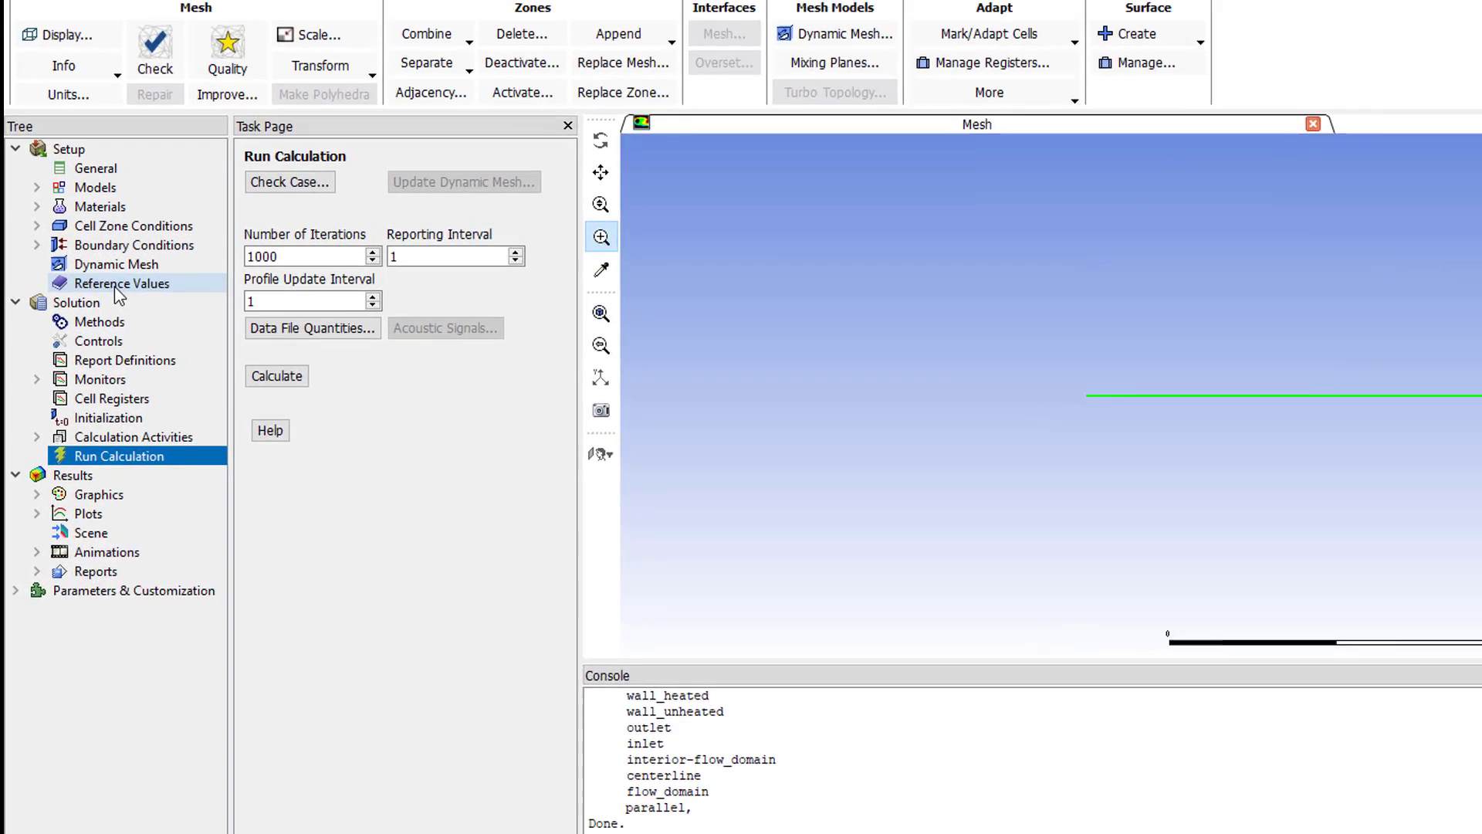
Trim the reference density on the Reference Values page to 1.2 kg/m3.
{"action": "left_click", "coordinate": [84, 281]}
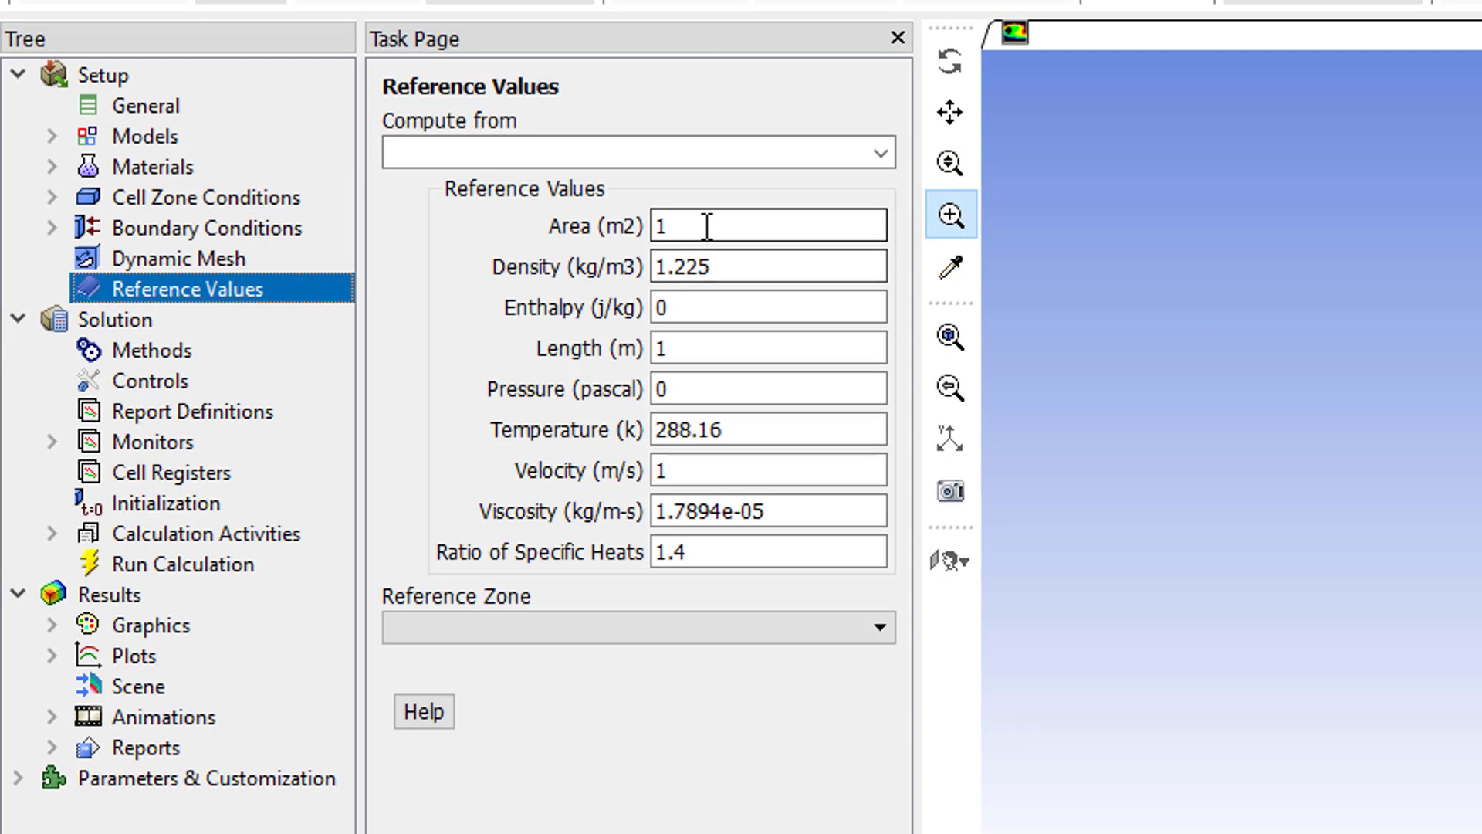
{"action": "left_click_drag", "start_coordinate": [710, 266], "coordinate": [689, 263]}
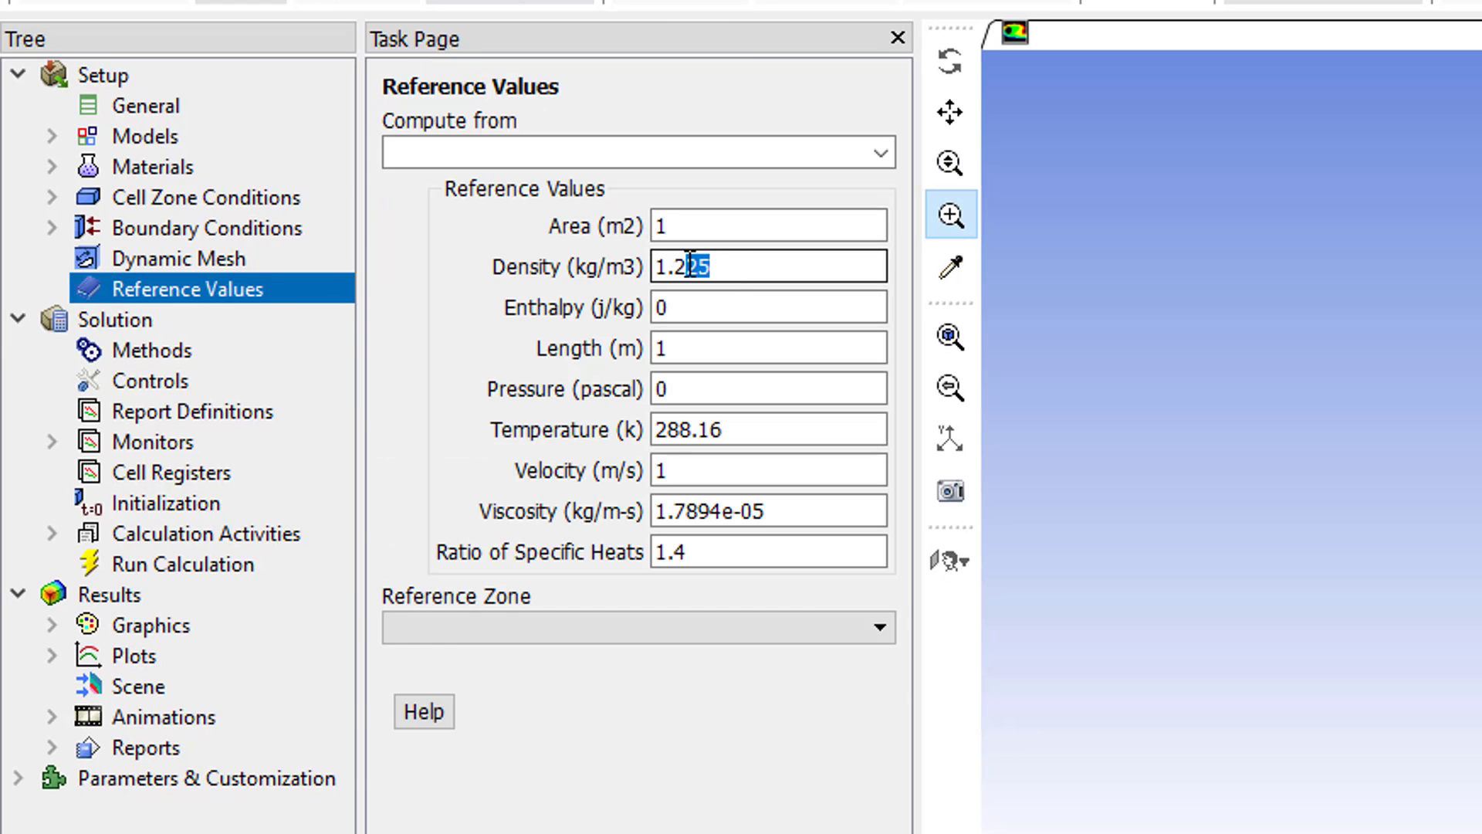
{"action": "key", "text": "BackSpace"}
Set the reference velocity to 0.1 m/s.
{"action": "left_click_drag", "start_coordinate": [665, 470], "coordinate": [638, 469]}
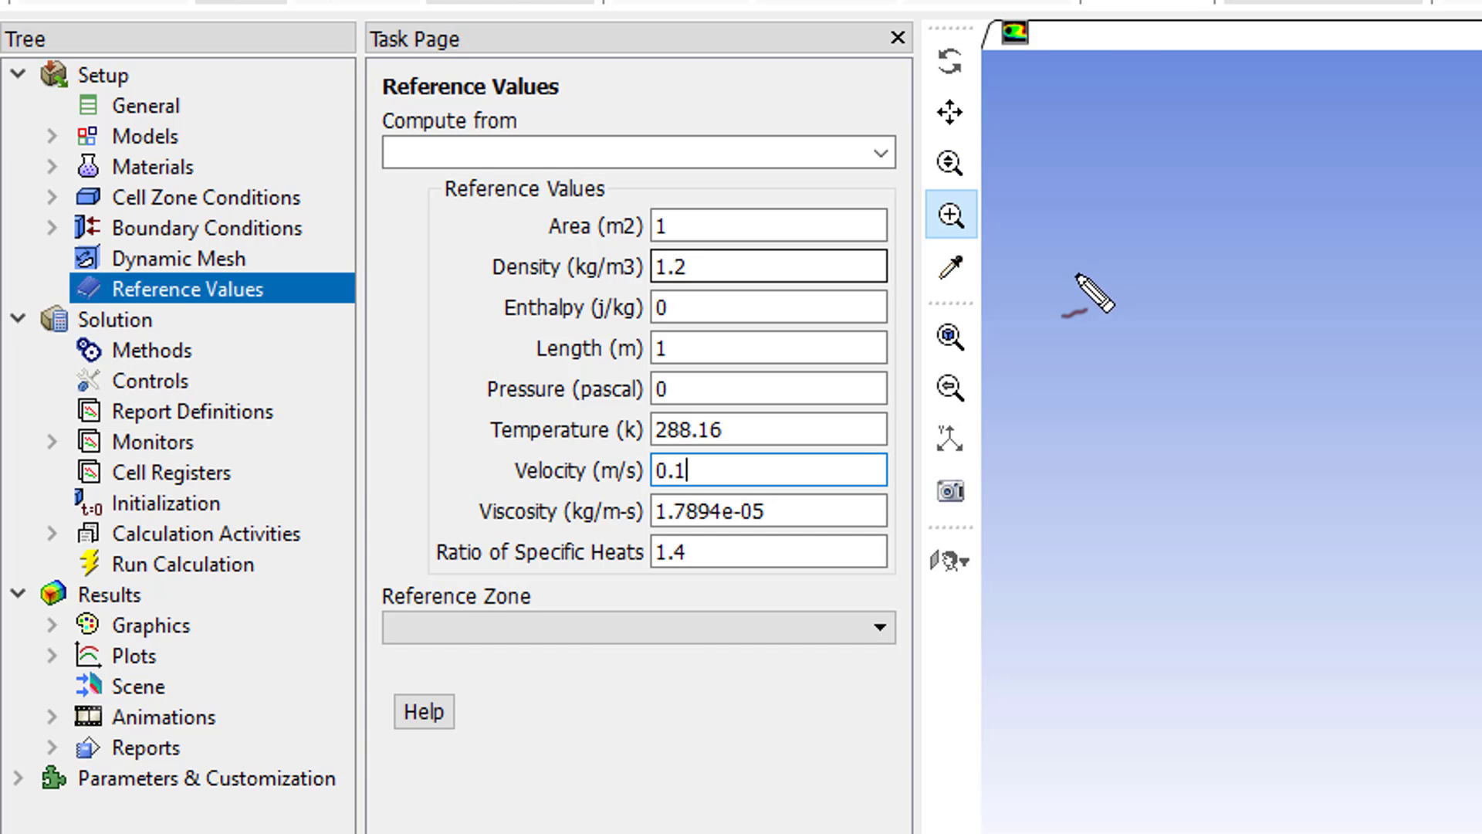
{"action": "left_click_drag", "start_coordinate": [1084, 257], "coordinate": [1102, 308]}
{"action": "left_click_drag", "start_coordinate": [1109, 235], "coordinate": [1051, 270]}
{"action": "mouse_move", "coordinate": [1104, 303]}
{"action": "left_mouse_down"}
{"action": "mouse_move", "coordinate": [1114, 314]}
{"action": "mouse_move", "coordinate": [1151, 297]}
{"action": "left_mouse_up"}
{"action": "left_click_drag", "start_coordinate": [1031, 392], "coordinate": [1187, 347]}
{"action": "left_click_drag", "start_coordinate": [1054, 404], "coordinate": [1065, 467]}
{"action": "left_click_drag", "start_coordinate": [1031, 488], "coordinate": [1096, 480]}
{"action": "left_click_drag", "start_coordinate": [1042, 532], "coordinate": [1107, 531]}
{"action": "left_click_drag", "start_coordinate": [1121, 459], "coordinate": [1133, 478]}
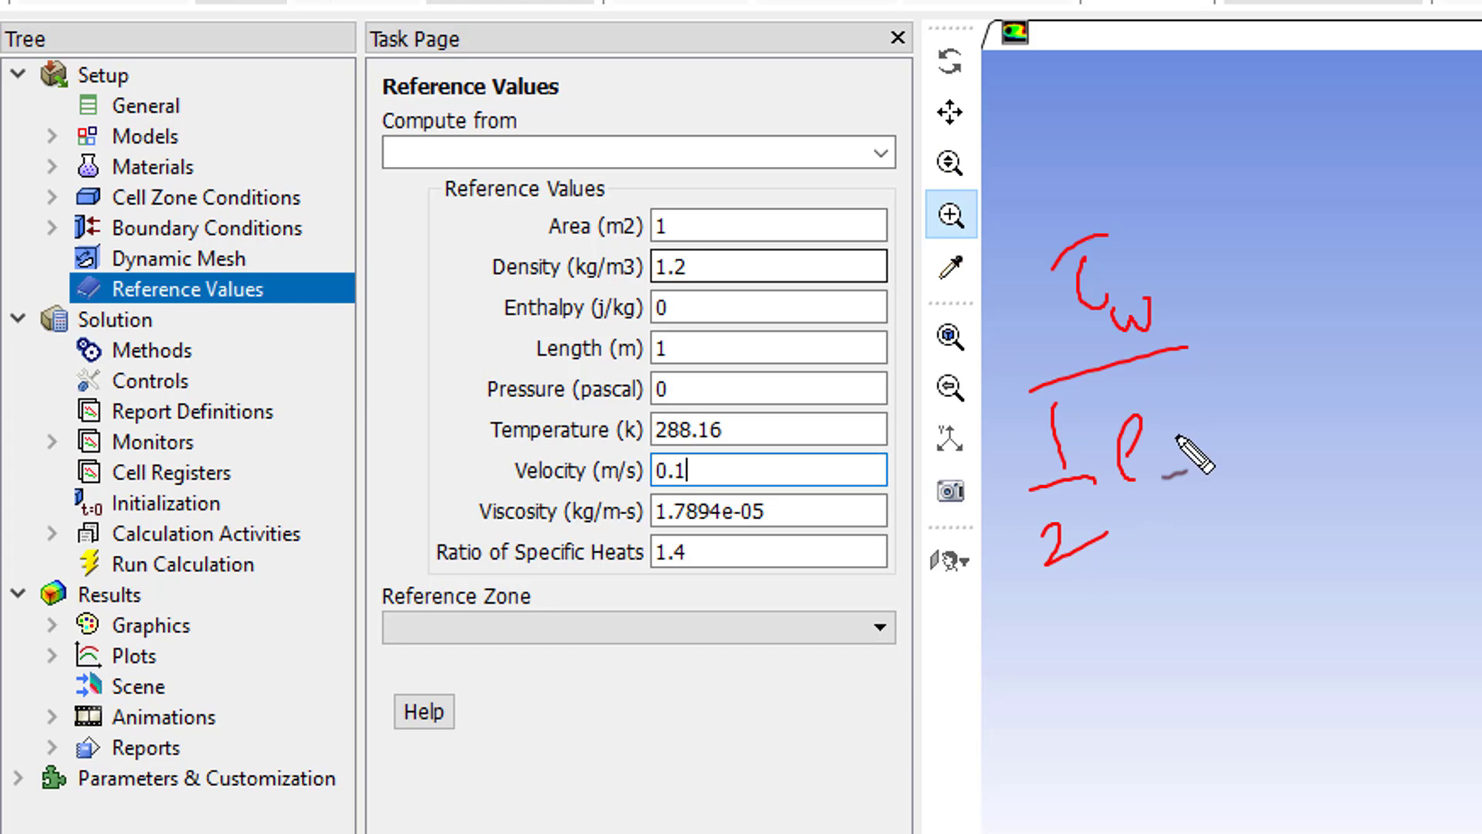
{"action": "mouse_move", "coordinate": [1172, 420]}
{"action": "left_mouse_down"}
{"action": "mouse_move", "coordinate": [1208, 441]}
{"action": "mouse_move", "coordinate": [1177, 398]}
{"action": "left_mouse_up"}
{"action": "left_click_drag", "start_coordinate": [1196, 377], "coordinate": [1243, 378]}
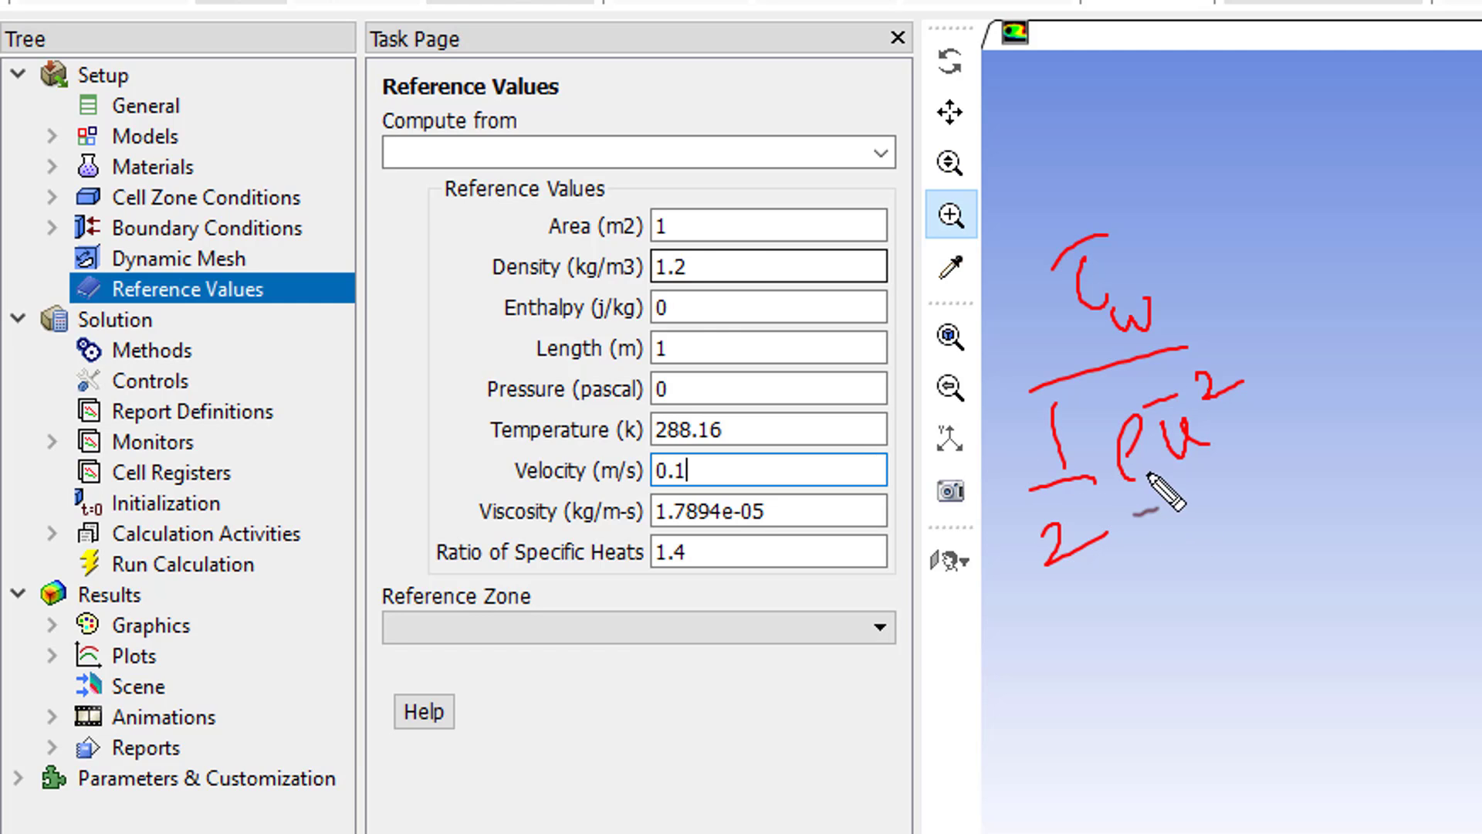
{"action": "left_click_drag", "start_coordinate": [689, 276], "coordinate": [733, 267]}
{"action": "left_click_drag", "start_coordinate": [722, 294], "coordinate": [745, 289]}
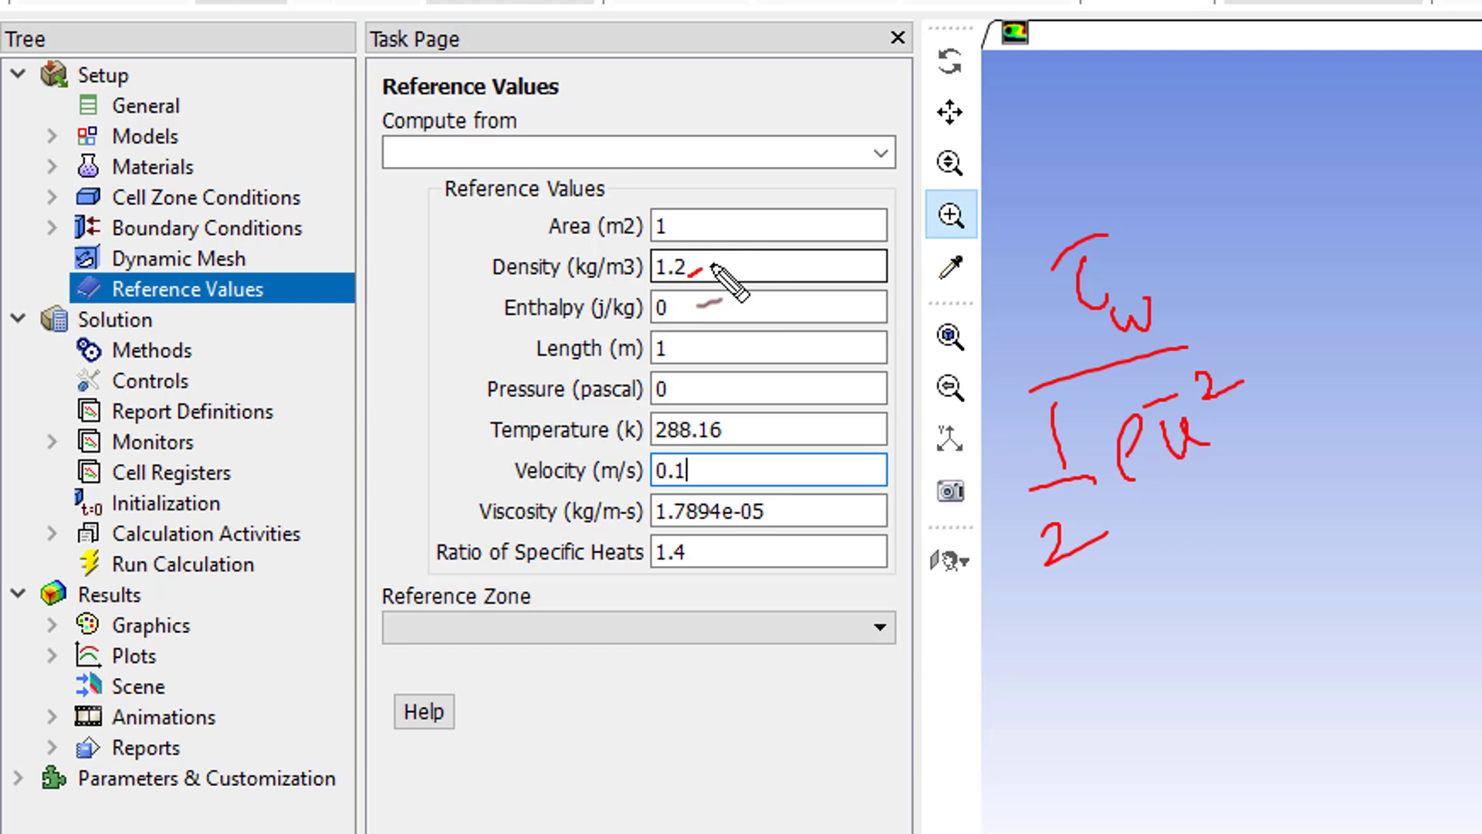
{"action": "left_click_drag", "start_coordinate": [1121, 514], "coordinate": [1145, 493]}
{"action": "left_click_drag", "start_coordinate": [1127, 530], "coordinate": [1156, 503]}
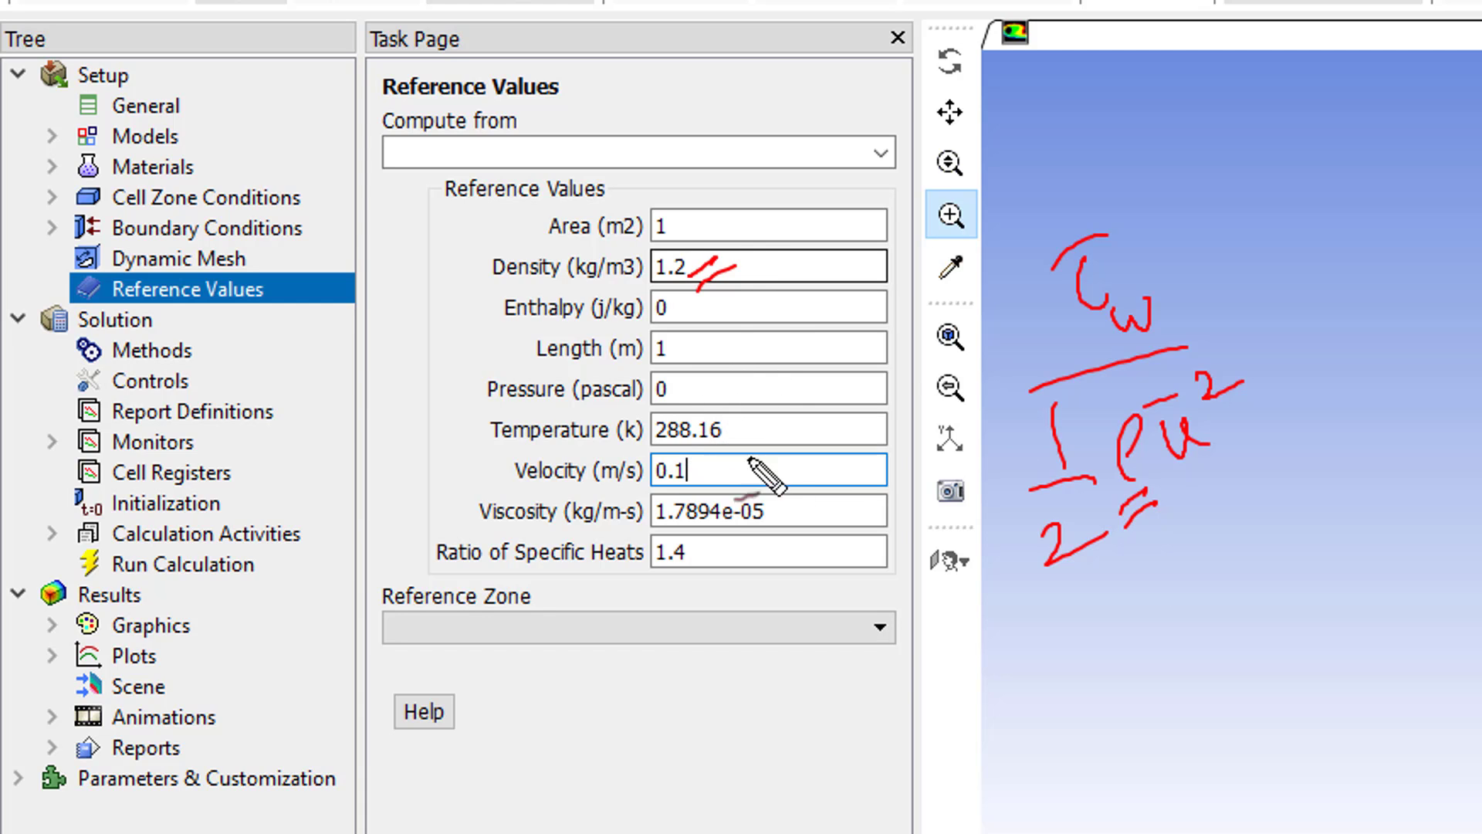
{"action": "left_click_drag", "start_coordinate": [708, 447], "coordinate": [741, 450]}
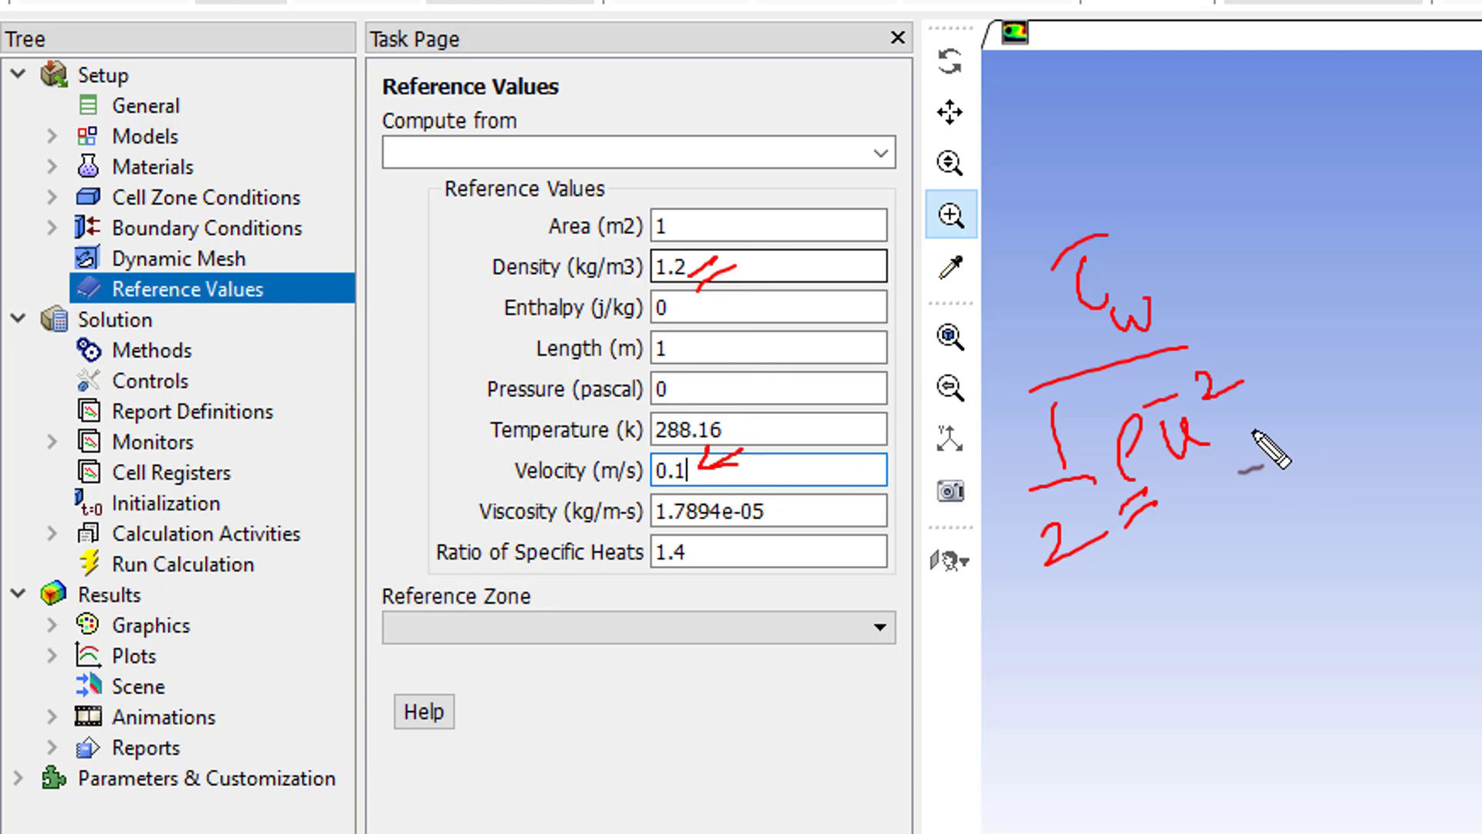
{"action": "left_click_drag", "start_coordinate": [1227, 454], "coordinate": [1297, 480]}
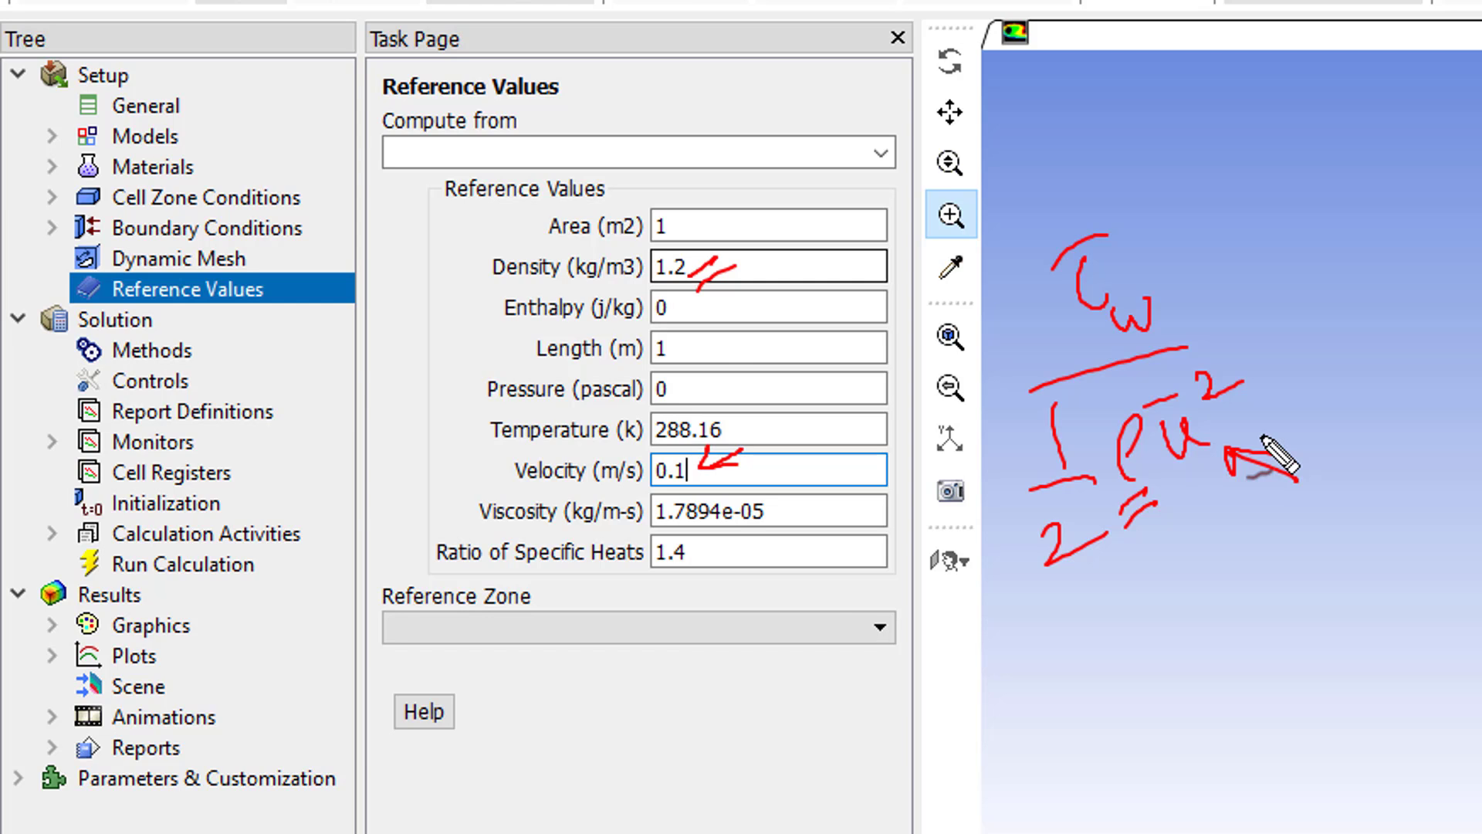
{"action": "key", "text": "Escape"}
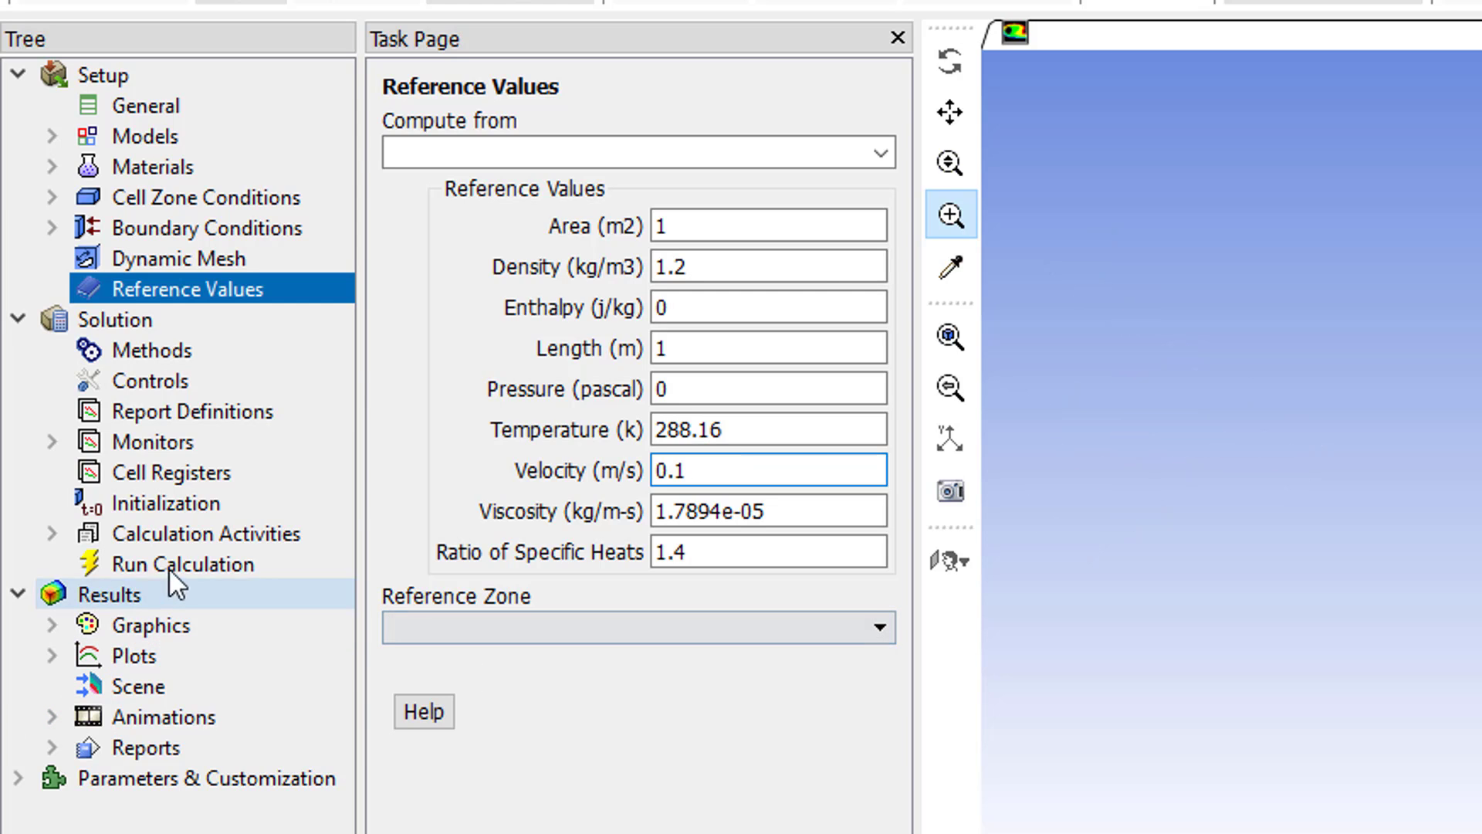
Calculate 1 more iteration with the changed settings and acknowledge the completion notice.
{"action": "left_click", "coordinate": [179, 568]}
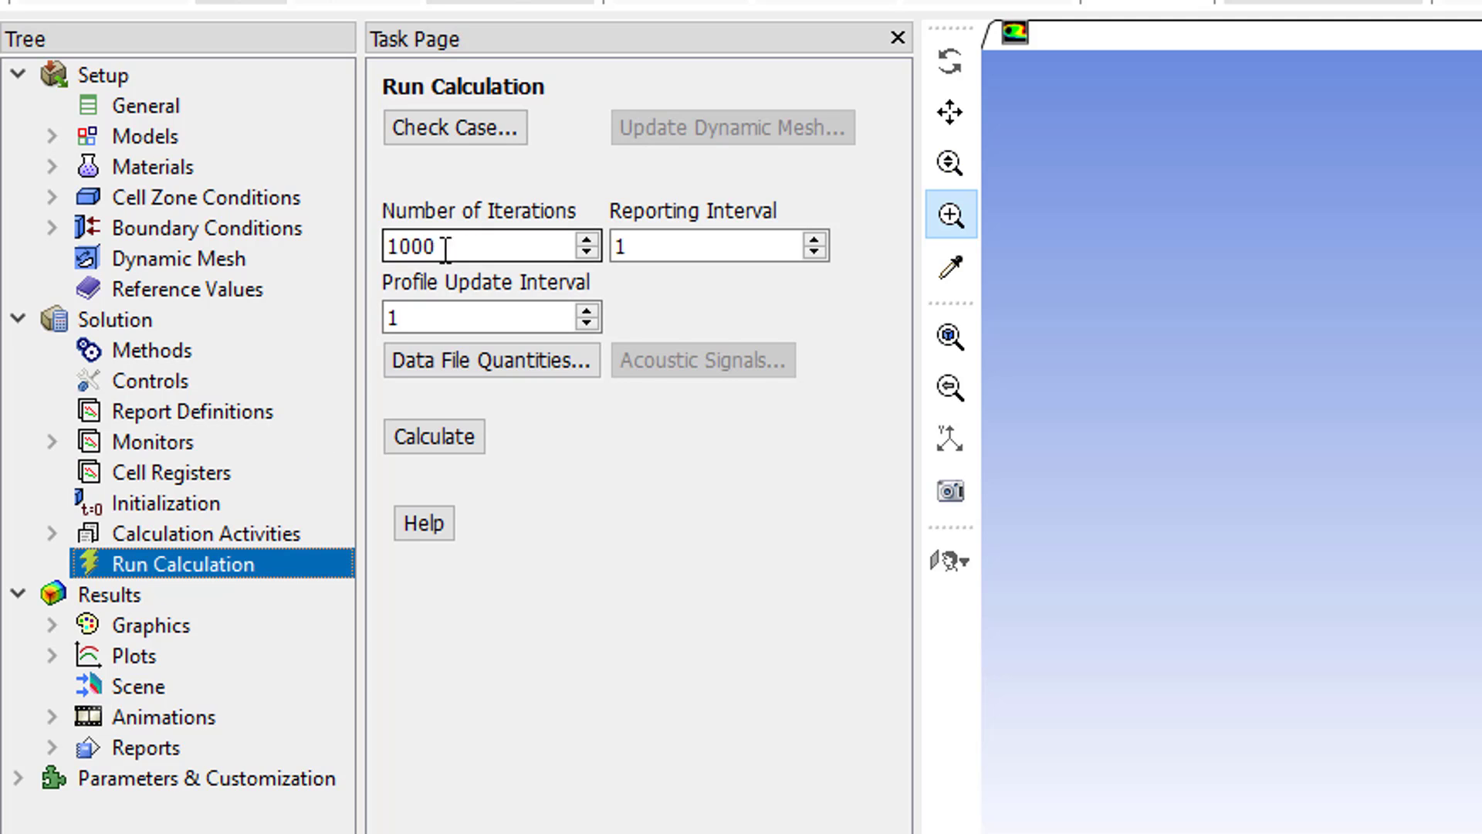
{"action": "double_click", "coordinate": [446, 249]}
{"action": "type", "text": "1"}
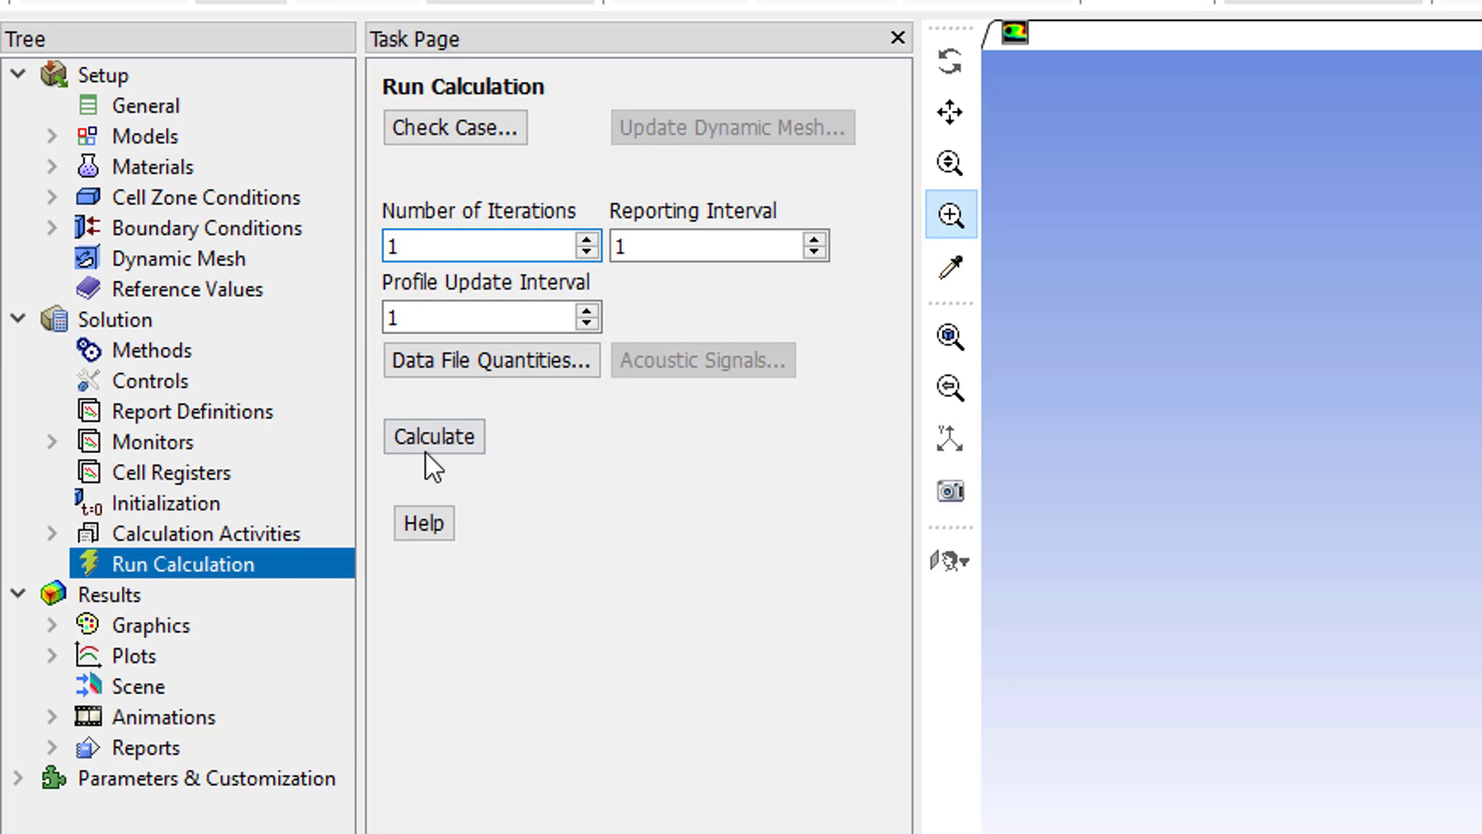
{"action": "left_click", "coordinate": [438, 434]}
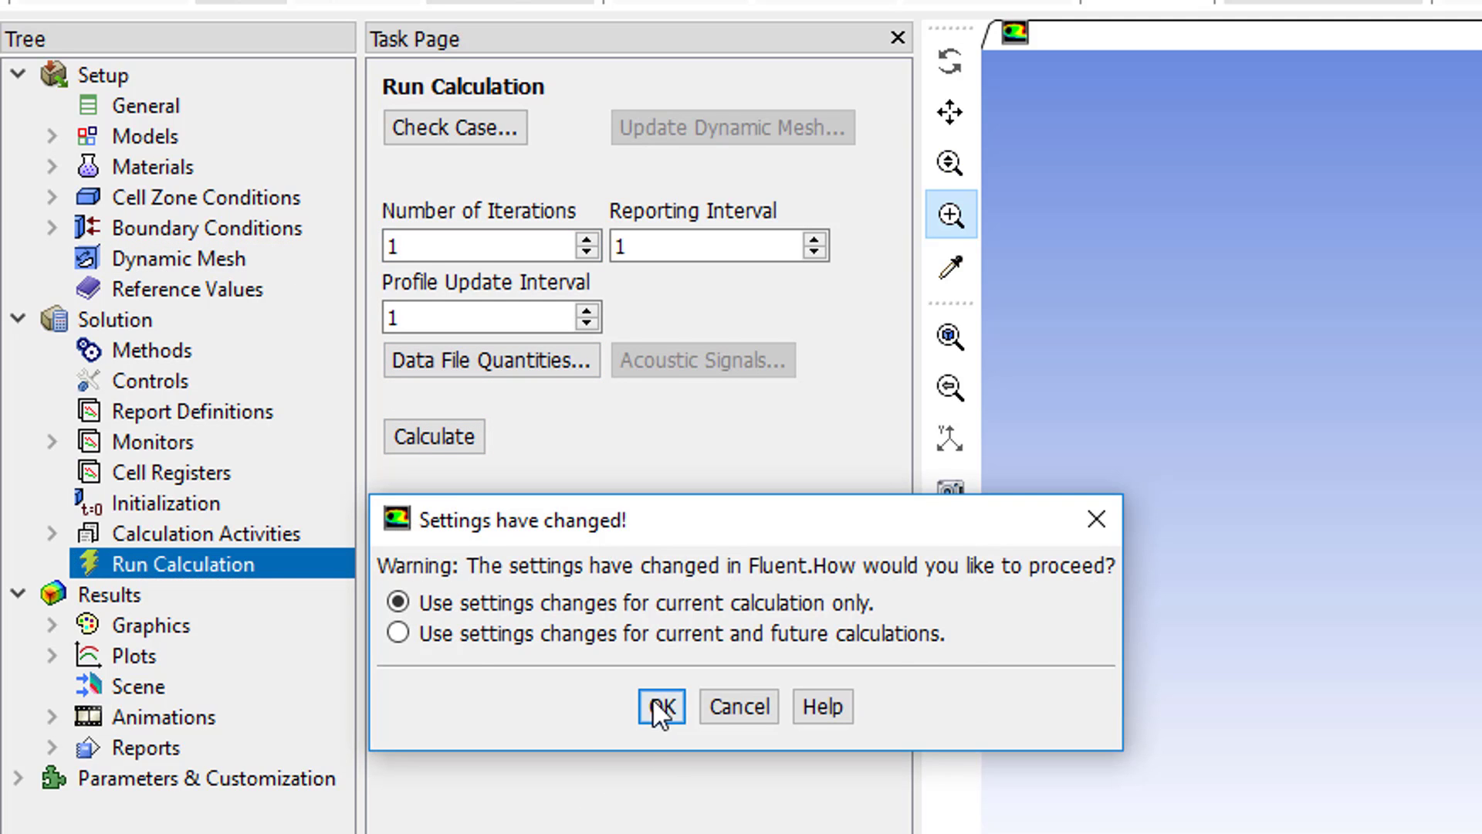
{"action": "left_click", "coordinate": [654, 701]}
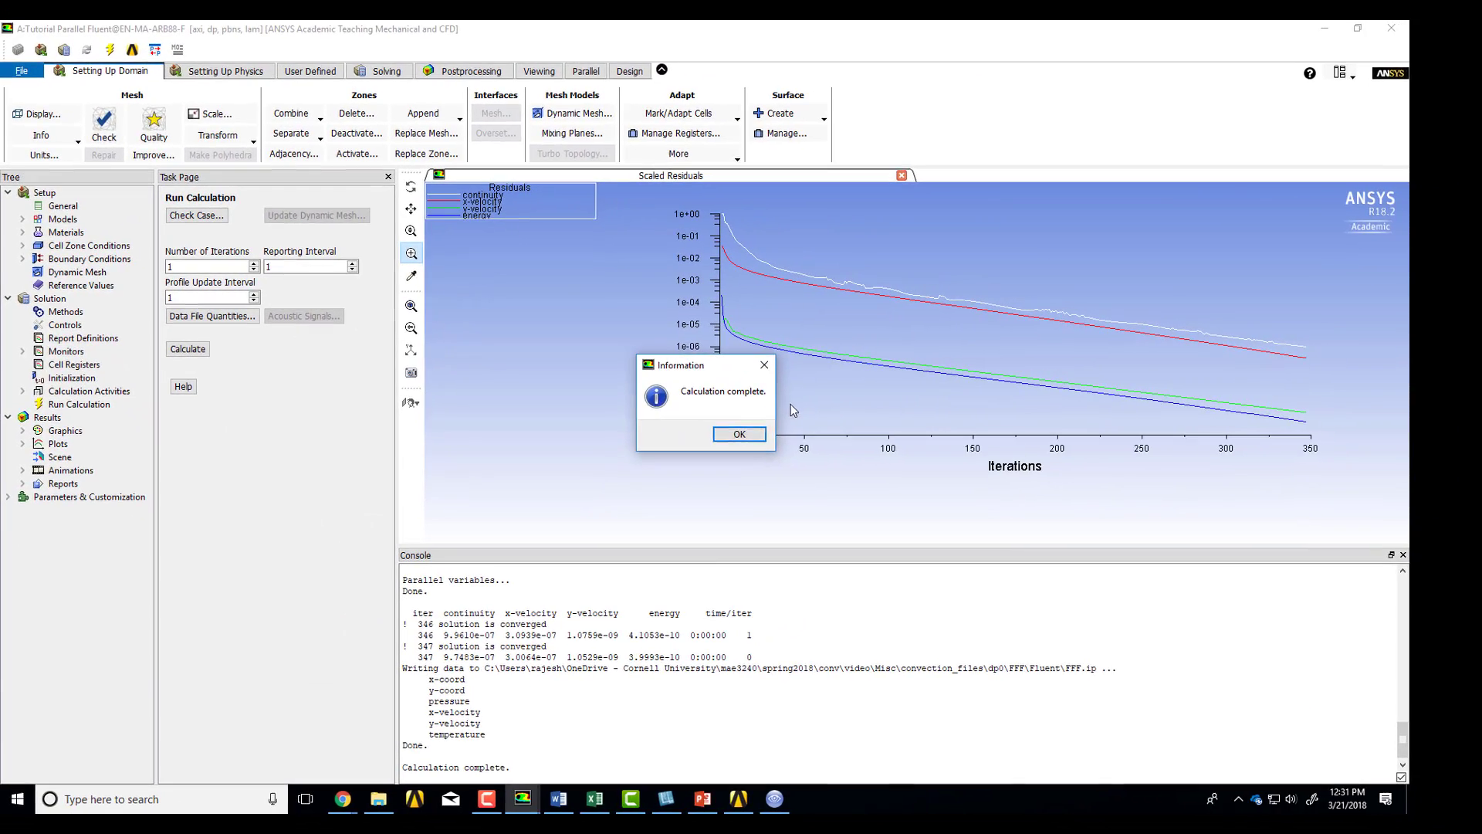
{"action": "left_click", "coordinate": [739, 434]}
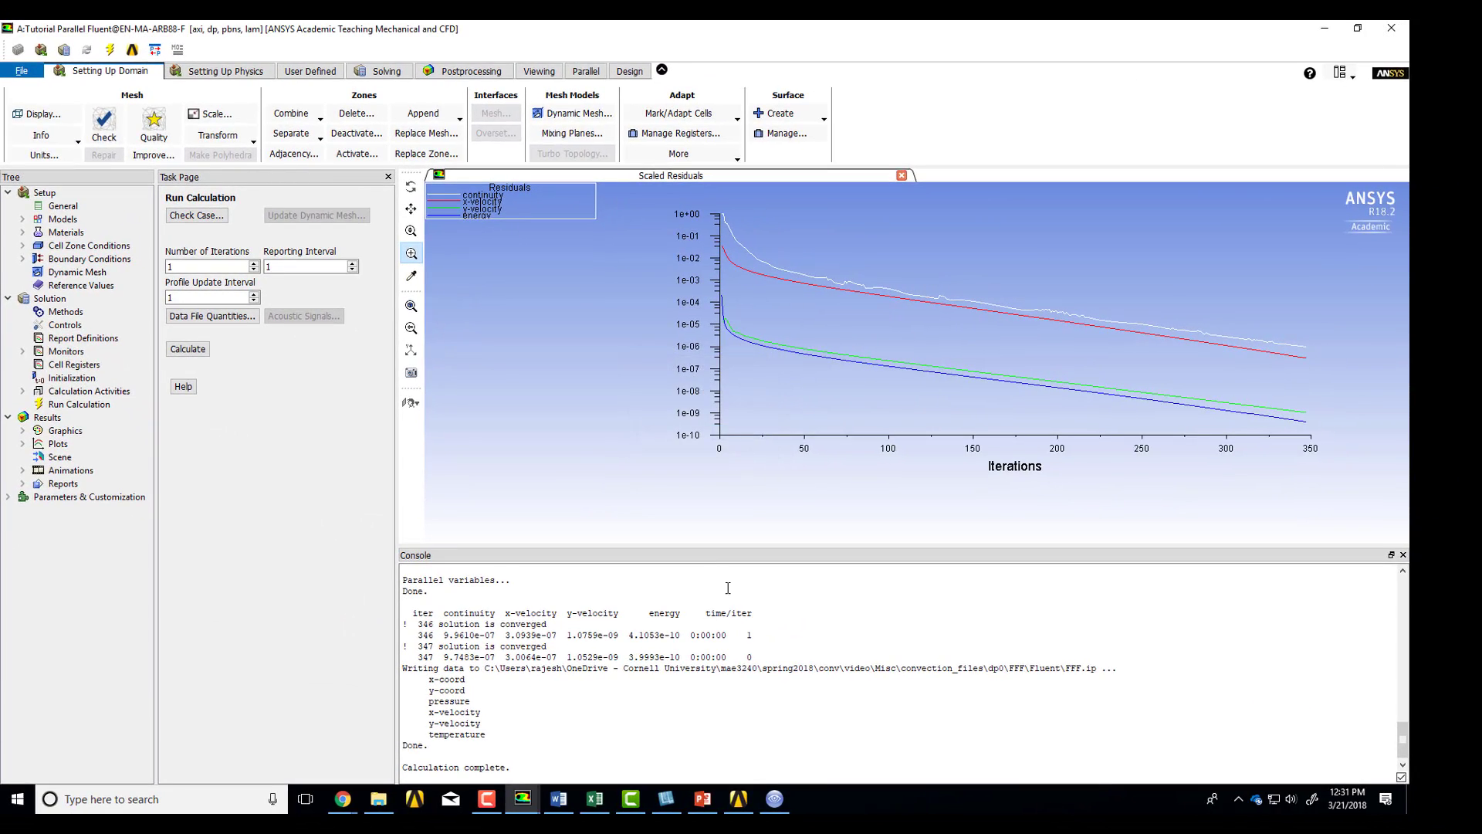
Refresh the Results cell in the Workbench Project Schematic.
{"action": "left_click", "coordinate": [739, 799]}
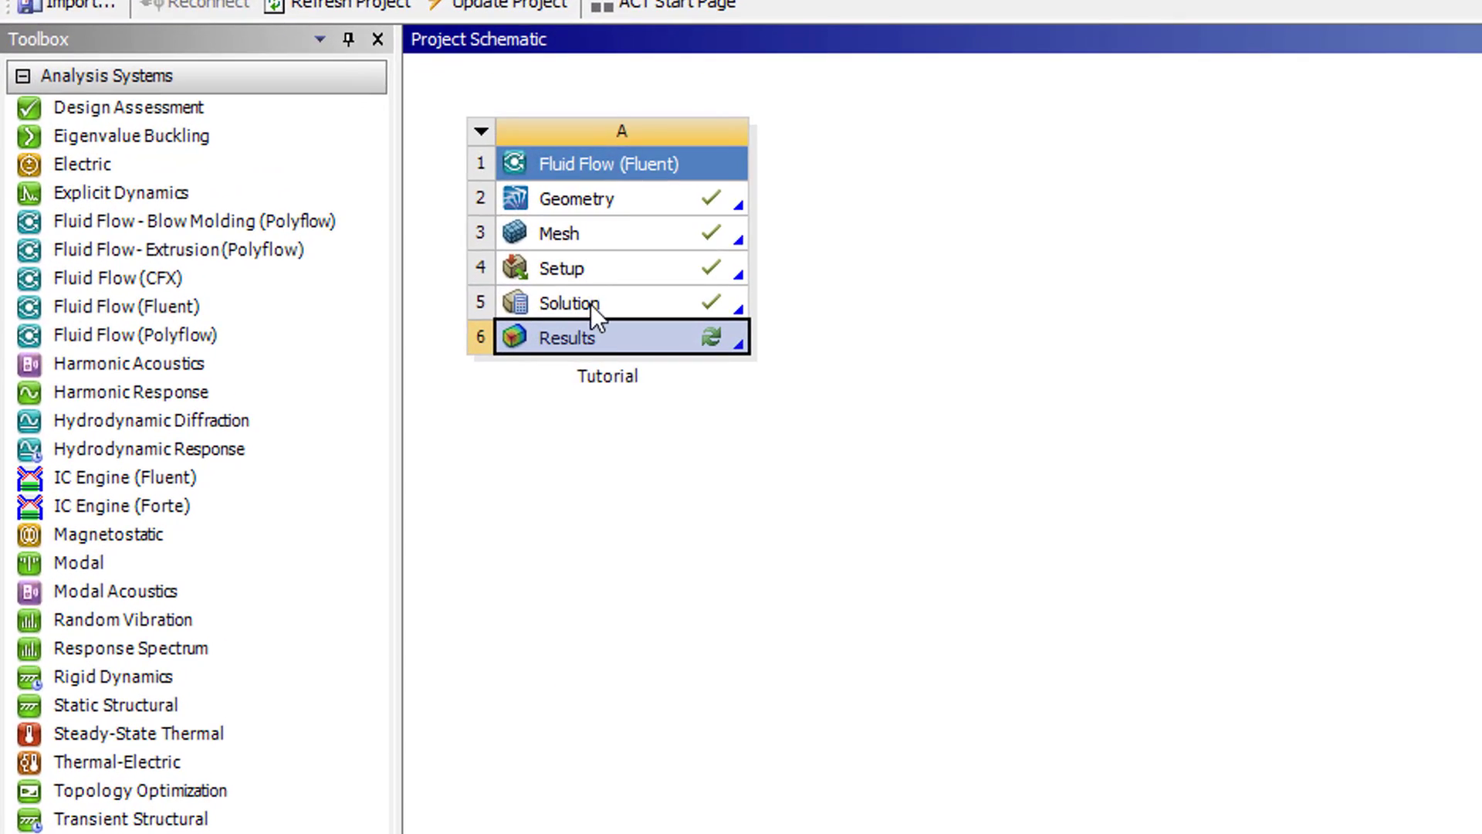
{"action": "right_click", "coordinate": [663, 338]}
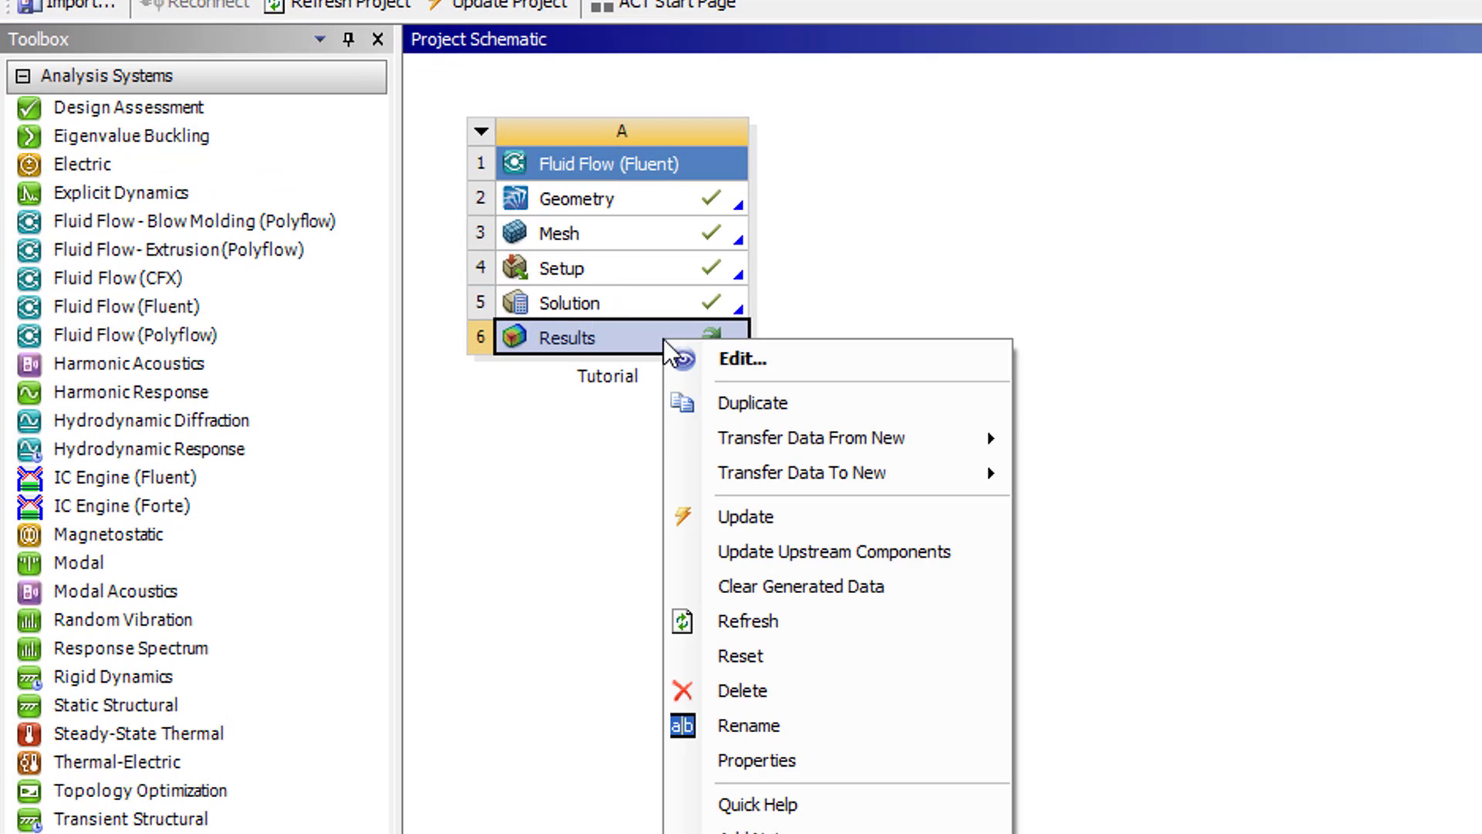
{"action": "left_click", "coordinate": [747, 621]}
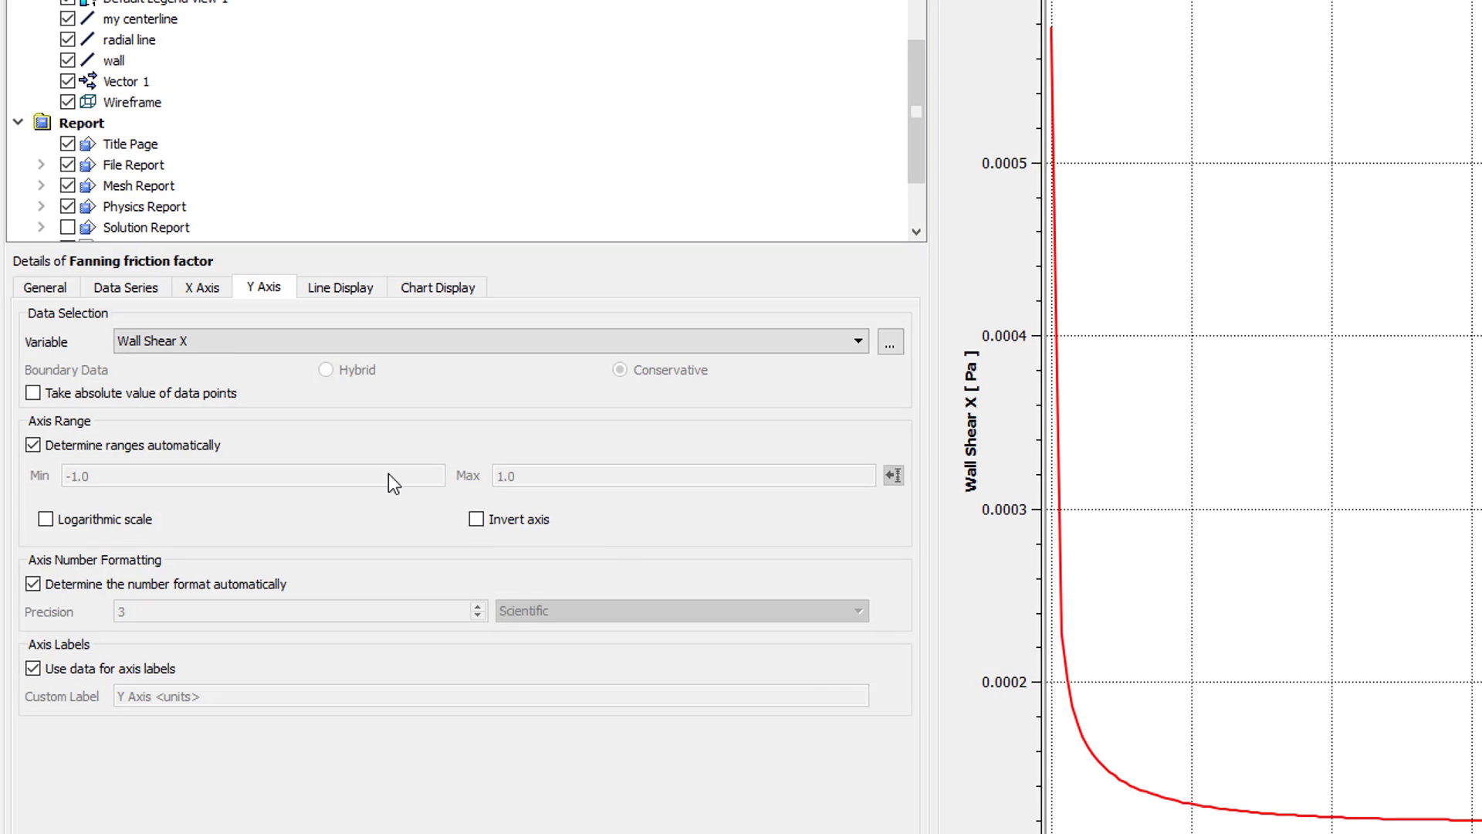
Switch the chart's Y-axis variable from Wall Shear X to Skin Friction Coefficient.
{"action": "left_click", "coordinate": [228, 341]}
{"action": "scroll", "coordinate": [224, 362], "scroll_direction": "up", "scroll_amount": 1}
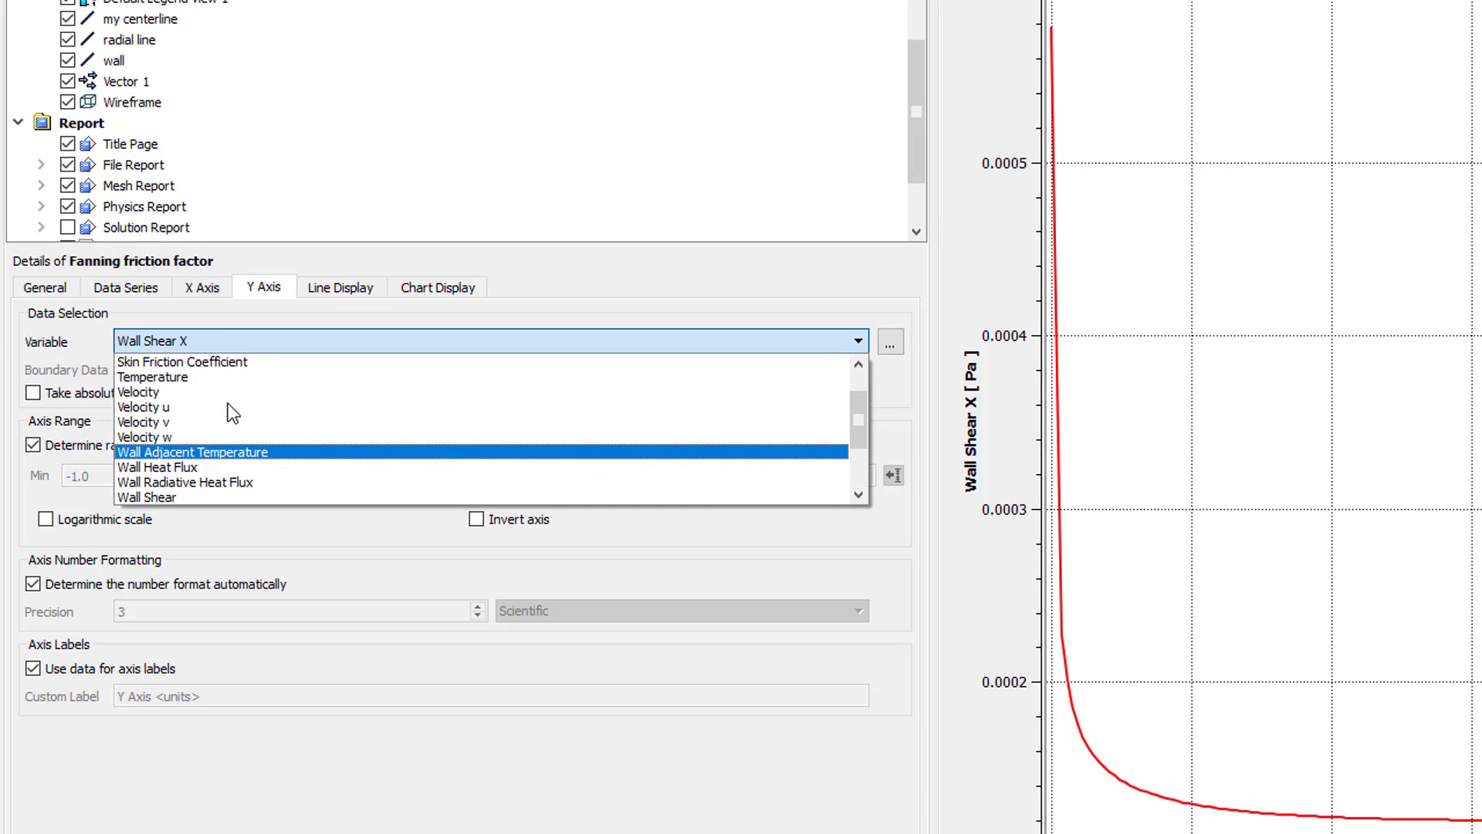
{"action": "left_click", "coordinate": [220, 361]}
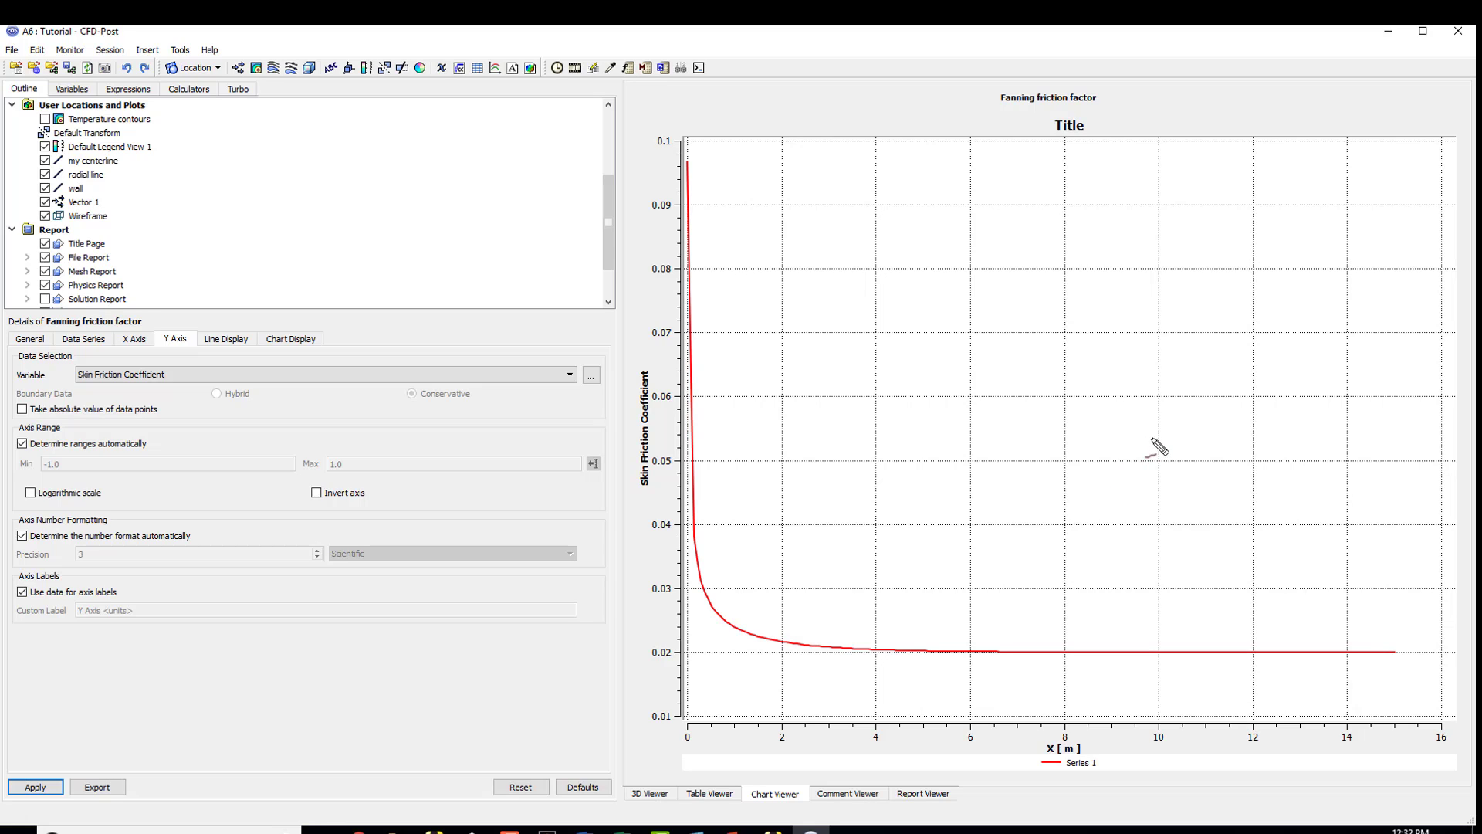
{"action": "mouse_move", "coordinate": [1141, 438]}
{"action": "left_mouse_down"}
{"action": "mouse_move", "coordinate": [1143, 485]}
{"action": "mouse_move", "coordinate": [1173, 450]}
{"action": "mouse_move", "coordinate": [1218, 443]}
{"action": "mouse_move", "coordinate": [1239, 448]}
{"action": "mouse_move", "coordinate": [1205, 465]}
{"action": "mouse_move", "coordinate": [1223, 501]}
{"action": "mouse_move", "coordinate": [1269, 496]}
{"action": "left_mouse_up"}
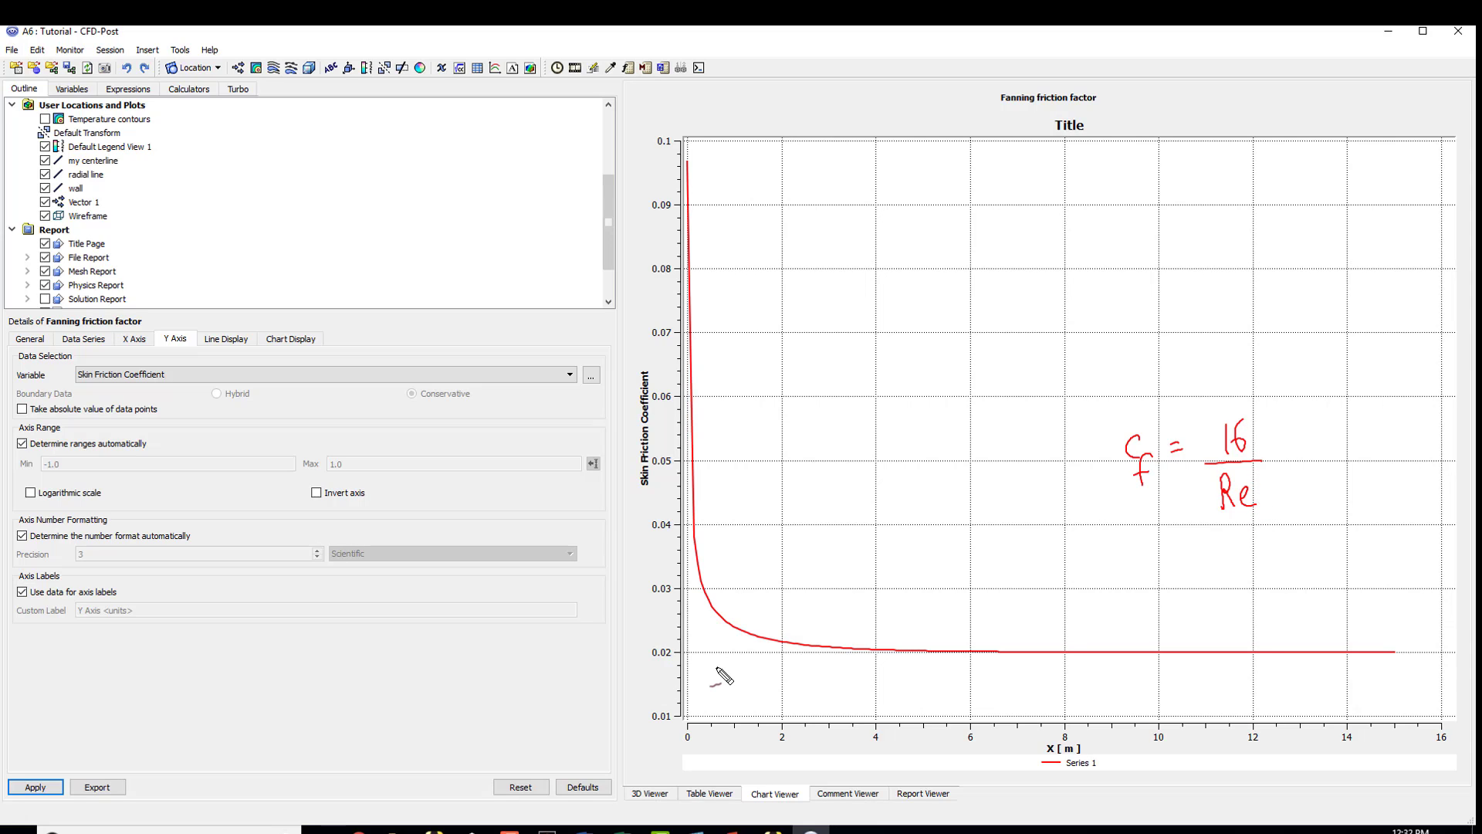
{"action": "mouse_move", "coordinate": [1314, 459]}
{"action": "left_mouse_down"}
{"action": "mouse_move", "coordinate": [1382, 440]}
{"action": "mouse_move", "coordinate": [1411, 451]}
{"action": "mouse_move", "coordinate": [1445, 423]}
{"action": "left_mouse_up"}
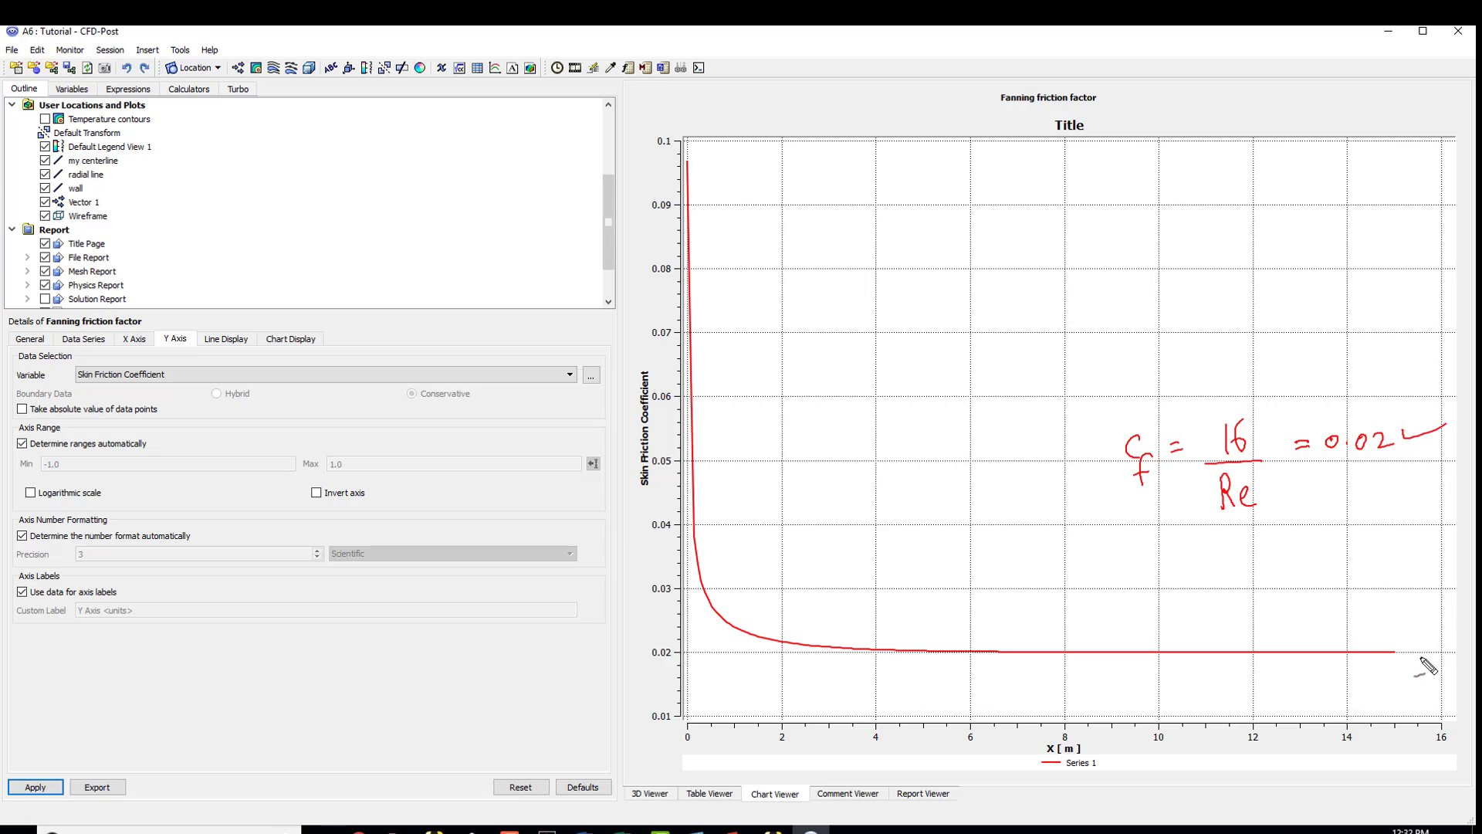
{"action": "left_click_drag", "start_coordinate": [1406, 653], "coordinate": [1451, 647]}
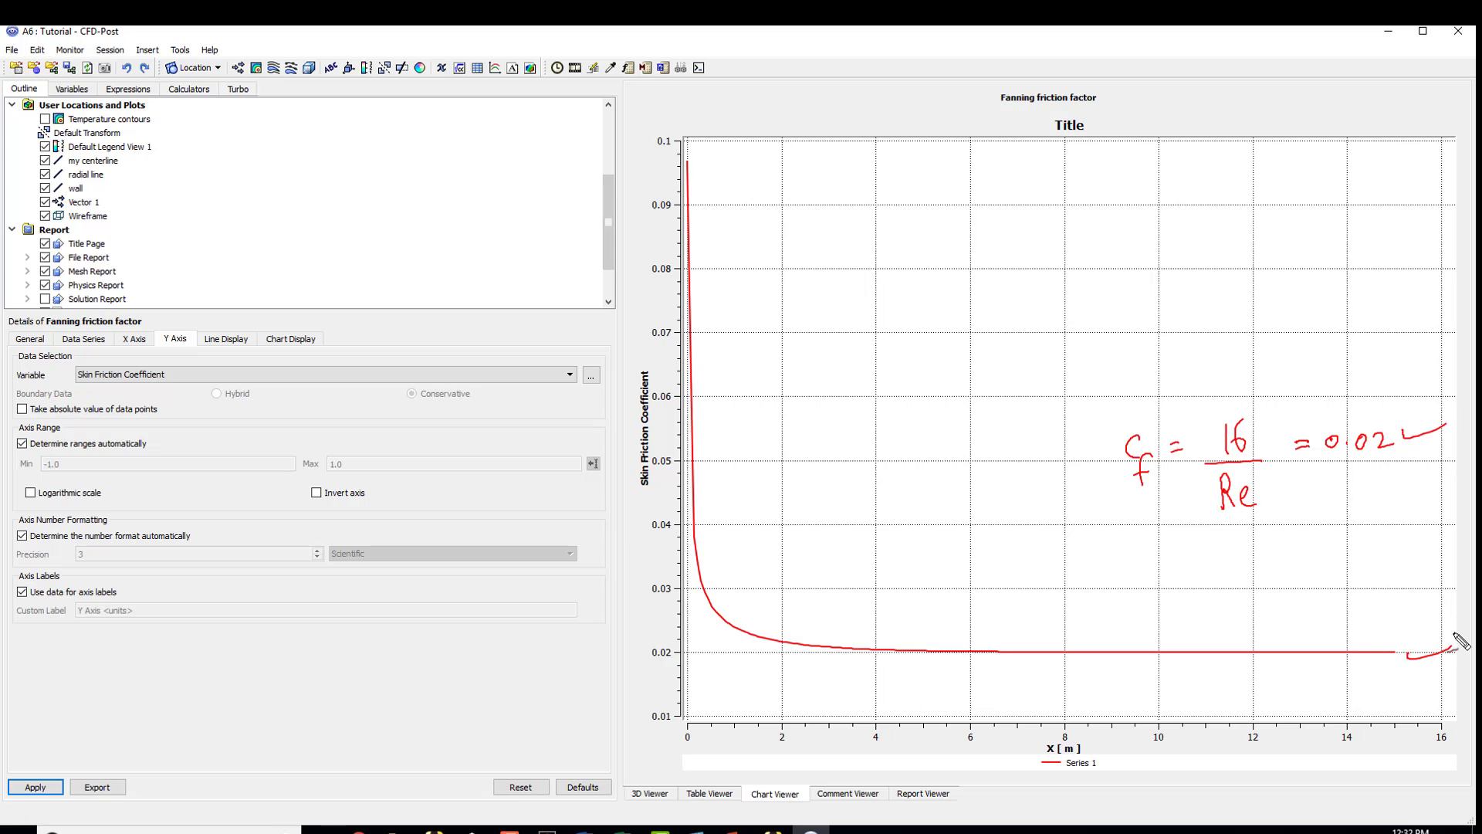